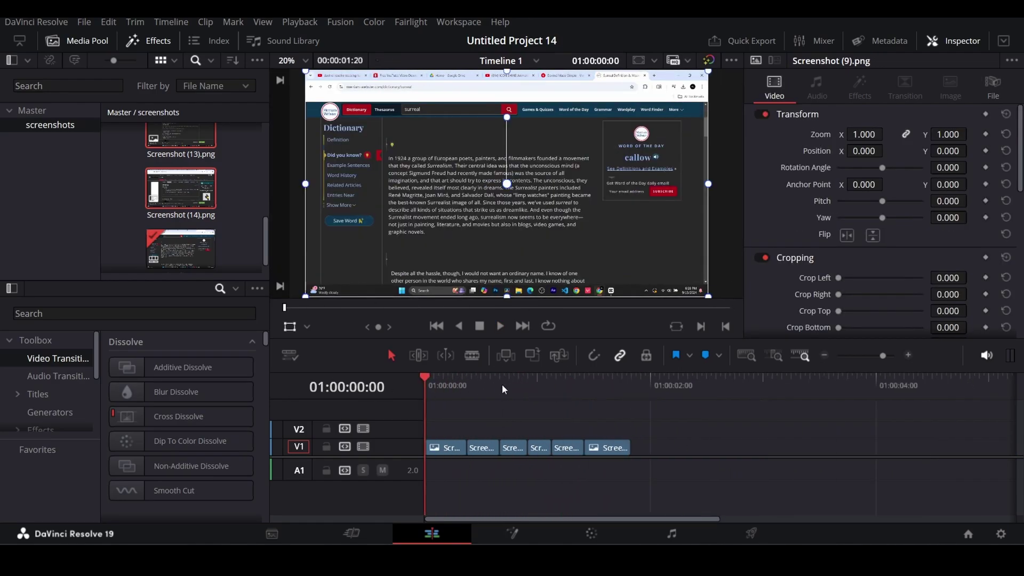
Find the Solid Color generator by searching "solid" and place it on track V2 above the screenshots, starting at 01:00:00:00
{"action": "scroll", "coordinate": [582, 389], "scroll_direction": "up", "scroll_amount": 2}
{"action": "left_click", "coordinate": [236, 287]}
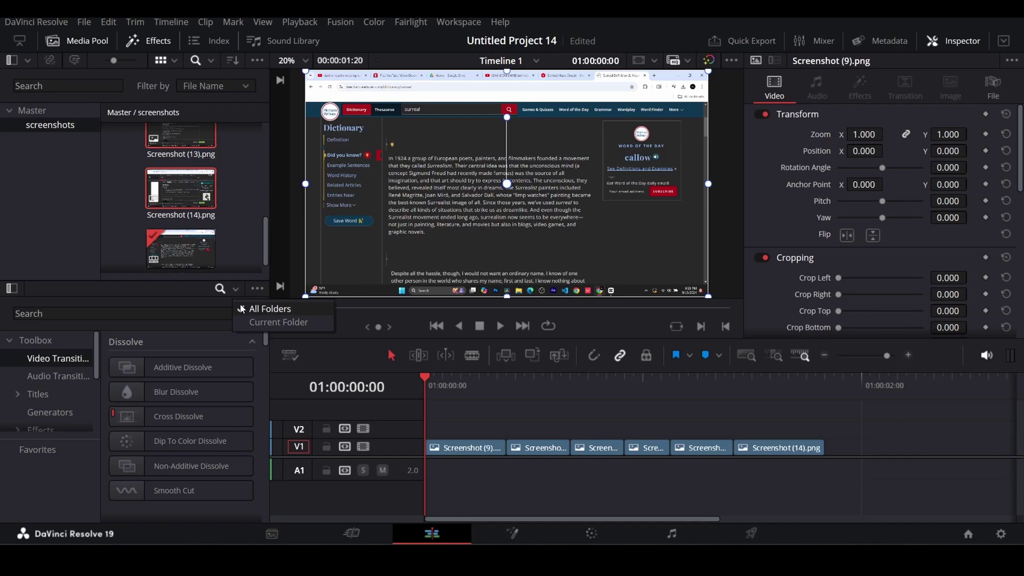
{"action": "left_click", "coordinate": [187, 314]}
{"action": "type", "text": "solid"}
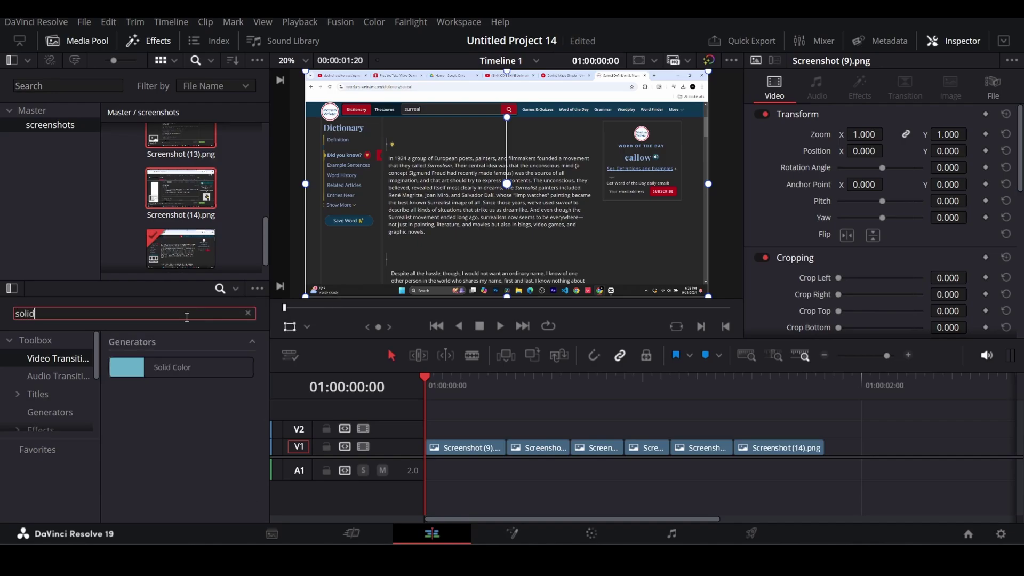
{"action": "left_click_drag", "start_coordinate": [181, 366], "coordinate": [467, 430]}
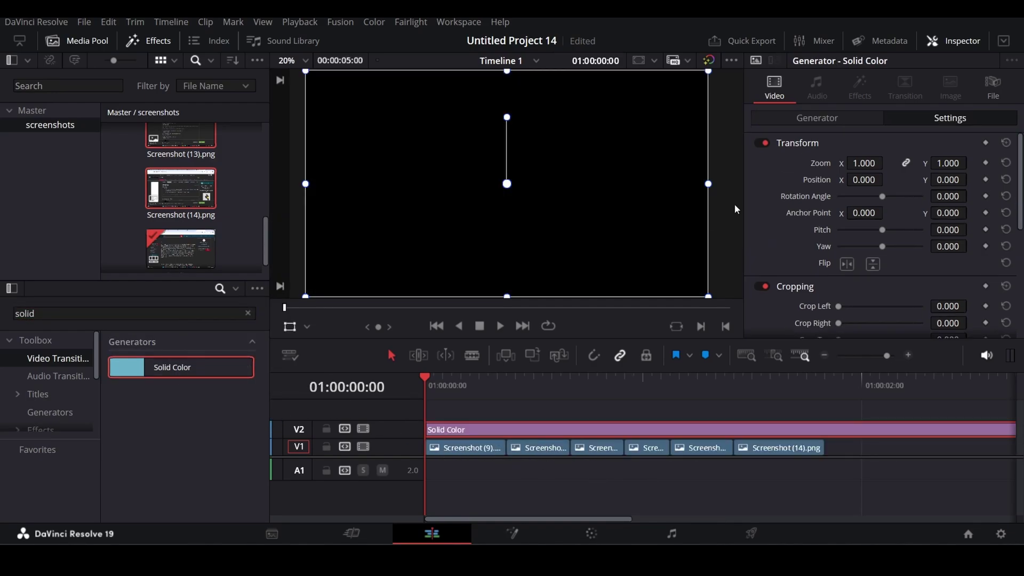
Set the Solid Color generator's color to yellow, #ffff00
{"action": "left_click", "coordinate": [849, 119]}
{"action": "left_click", "coordinate": [850, 163]}
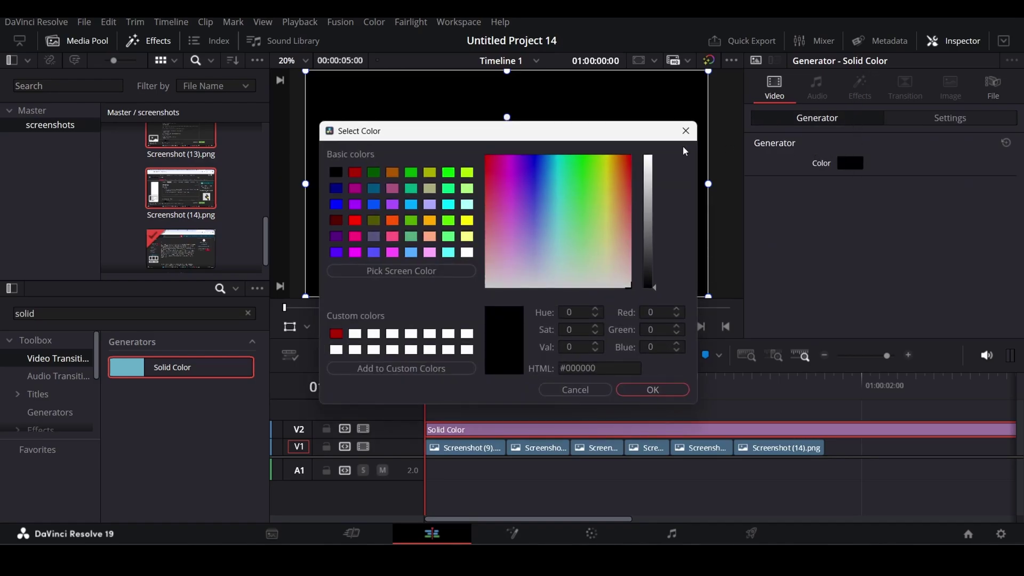
{"action": "left_click", "coordinate": [468, 221]}
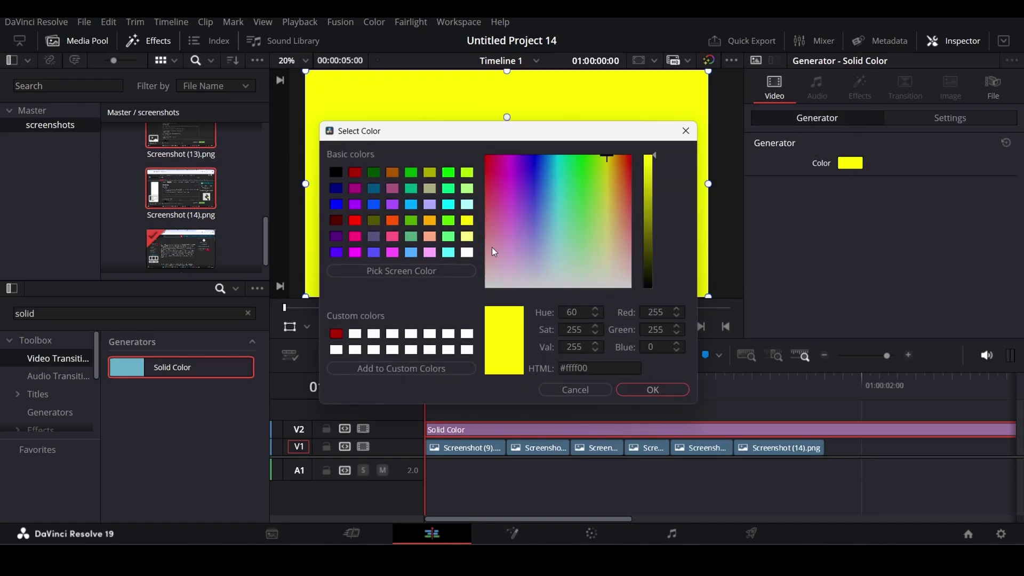
{"action": "left_click", "coordinate": [652, 390]}
Set the Solid Color clip's composite mode to Color Burn
{"action": "left_click", "coordinate": [929, 122]}
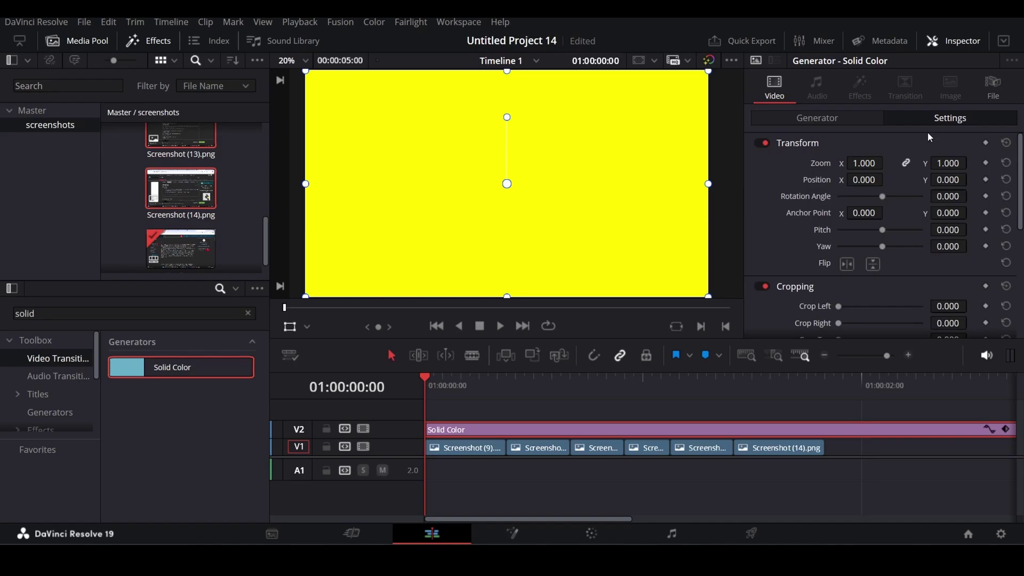
{"action": "scroll", "coordinate": [871, 284], "scroll_direction": "down", "scroll_amount": 6}
{"action": "left_click", "coordinate": [876, 292]}
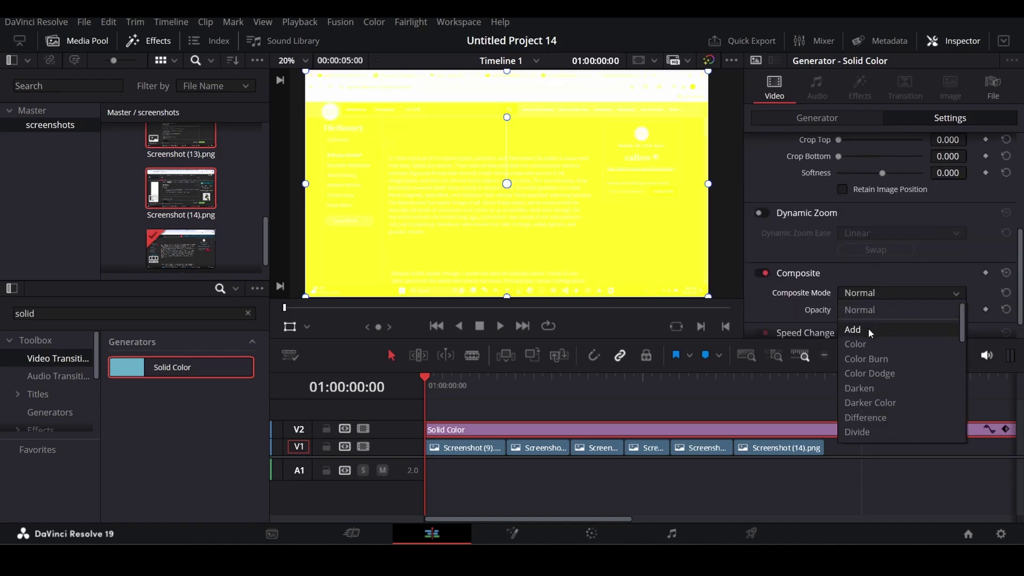
{"action": "left_click", "coordinate": [879, 352]}
Zoom Screenshot (9).png to 3.010 and move it to about X -1639, Y 546 so the word "surreal" sits at the frame's center
{"action": "left_click", "coordinate": [458, 448]}
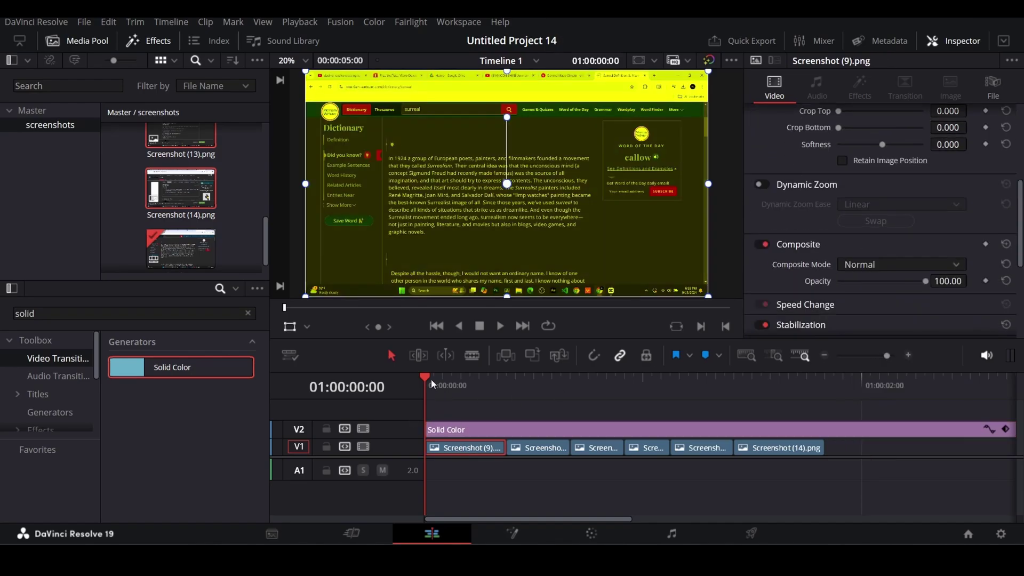
{"action": "left_click_drag", "start_coordinate": [432, 379], "coordinate": [443, 382]}
{"action": "scroll", "coordinate": [822, 198], "scroll_direction": "up", "scroll_amount": 3}
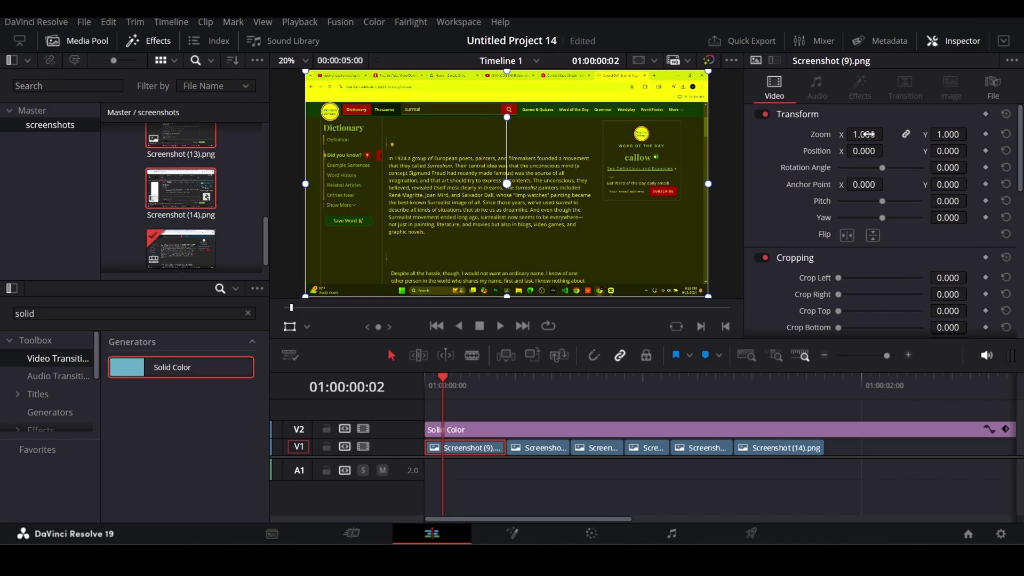
{"action": "left_click_drag", "start_coordinate": [859, 135], "coordinate": [854, 144]}
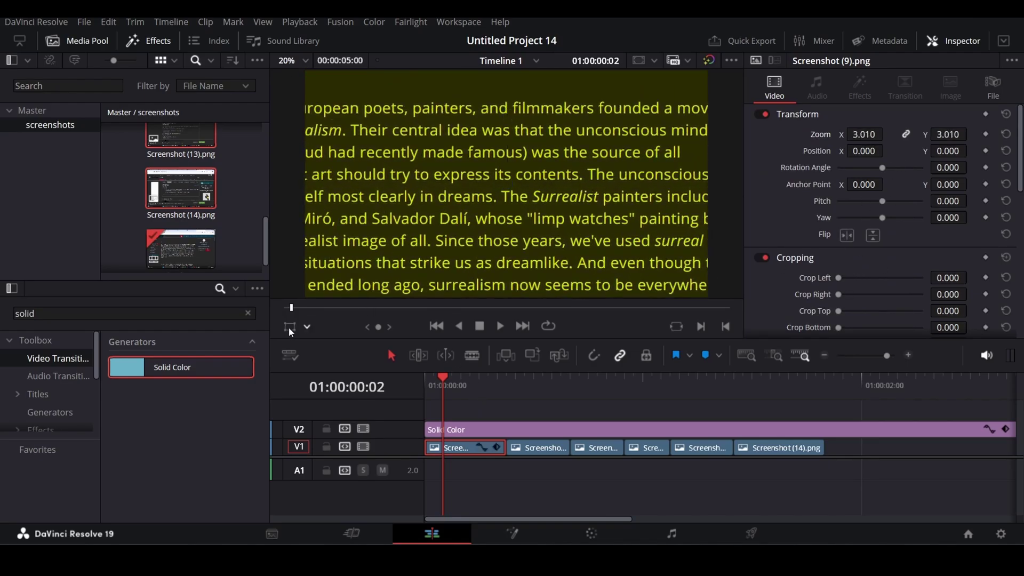
{"action": "left_click_drag", "start_coordinate": [583, 233], "coordinate": [412, 187]}
{"action": "left_click_drag", "start_coordinate": [522, 213], "coordinate": [525, 191]}
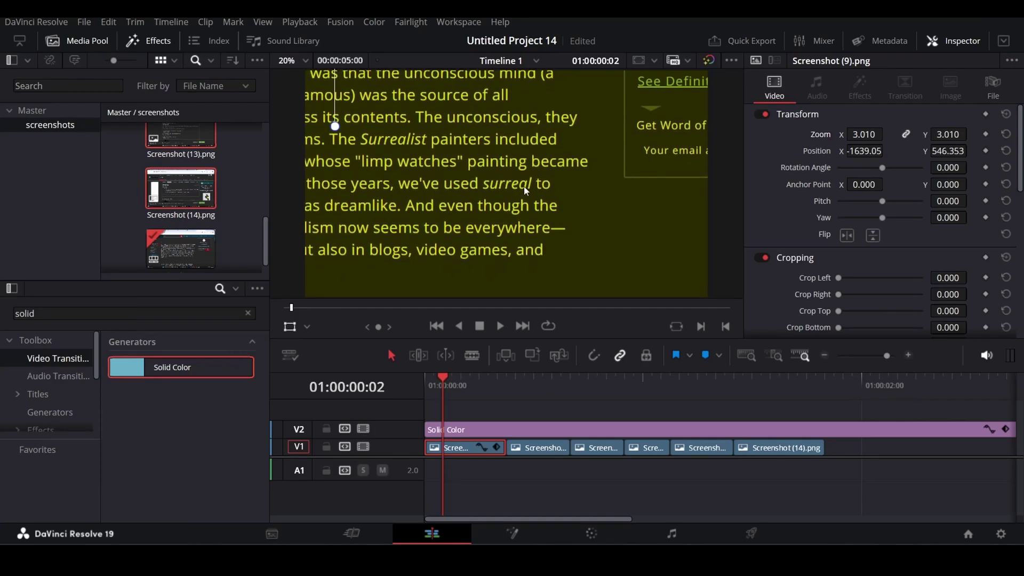
Shrink the Solid Color clip to zoom X 0.130, Y 0.114 so it covers only the word "surreal"
{"action": "left_click", "coordinate": [475, 430]}
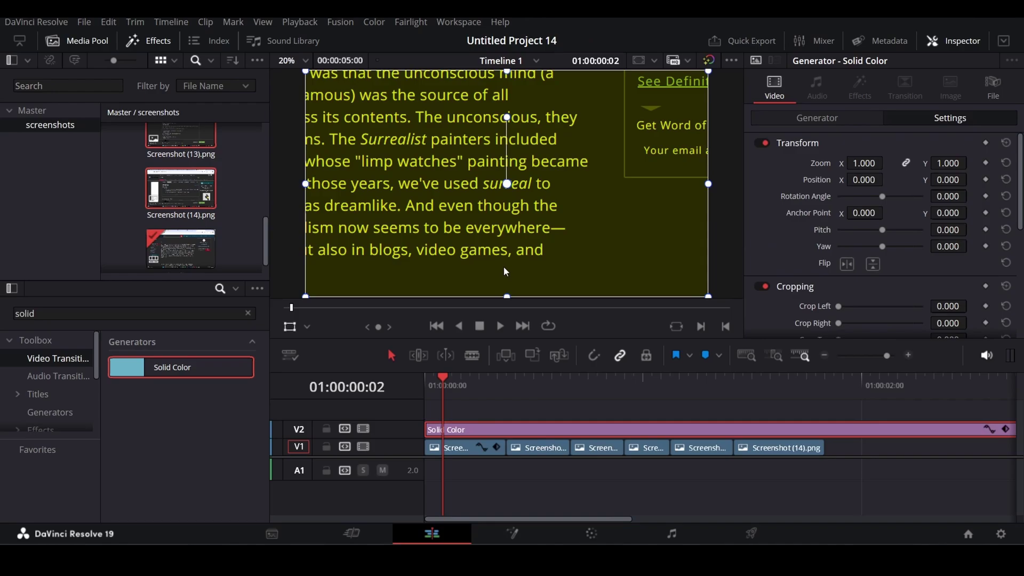
{"action": "left_click_drag", "start_coordinate": [510, 298], "coordinate": [507, 197]}
{"action": "left_click_drag", "start_coordinate": [713, 188], "coordinate": [535, 184]}
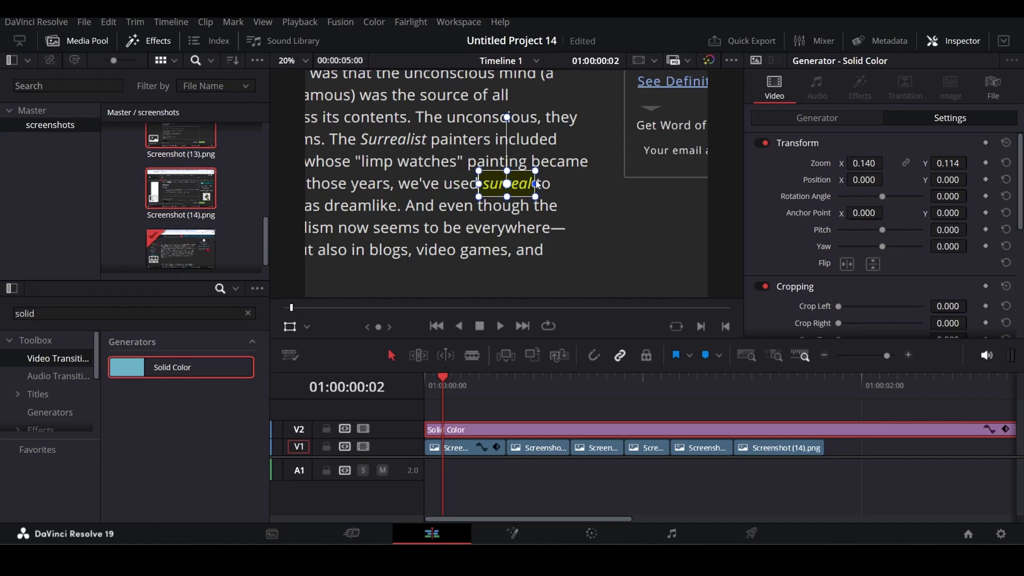
{"action": "left_click", "coordinate": [539, 499]}
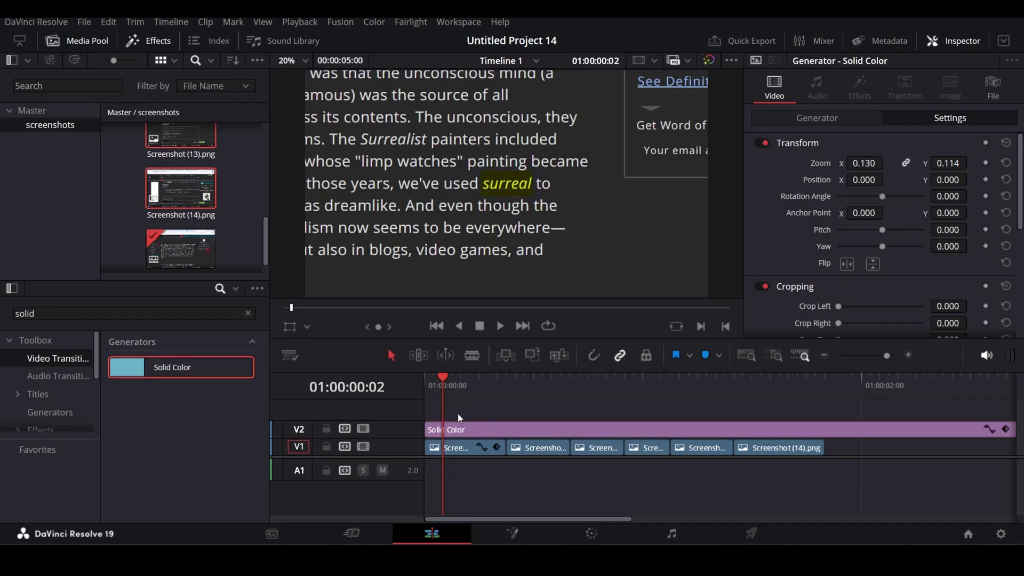
Play the timeline from the start to check the highlight against the screenshots, and return to the first frame
{"action": "left_click_drag", "start_coordinate": [440, 388], "coordinate": [384, 386]}
{"action": "key", "text": "space"}
{"action": "key", "text": "space"}
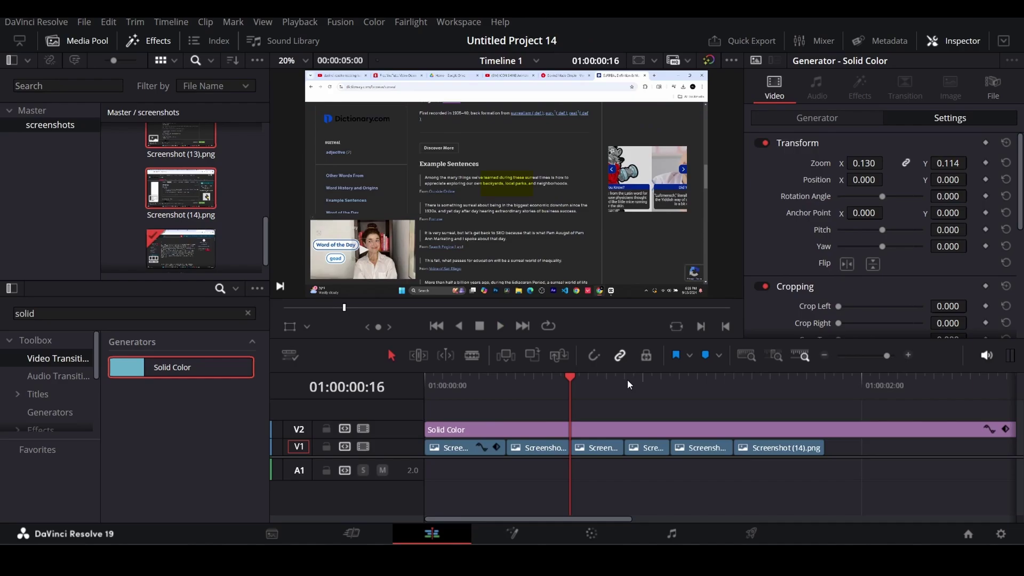
{"action": "left_click_drag", "start_coordinate": [575, 391], "coordinate": [401, 391]}
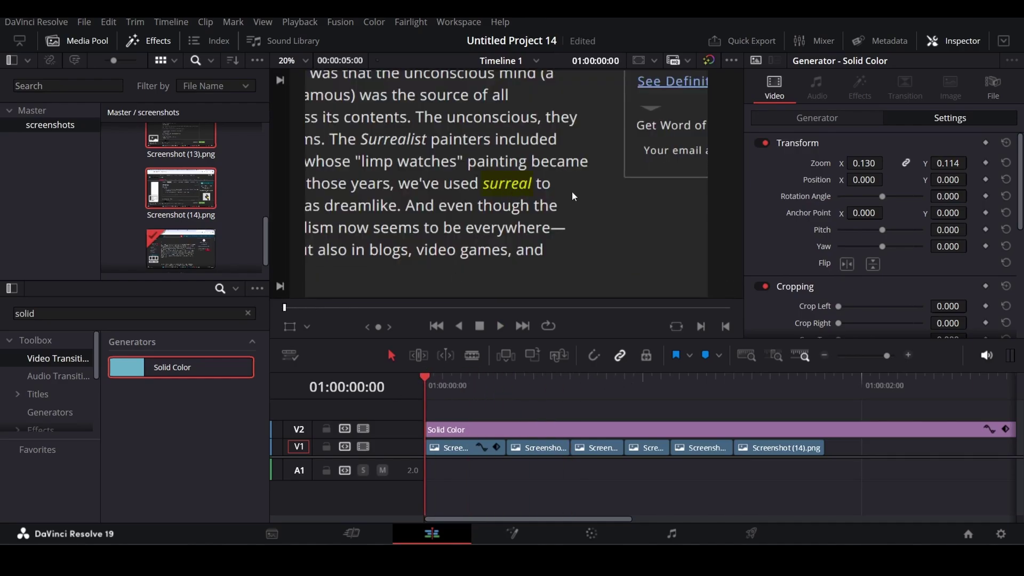
Change the Solid Color clip's composite mode to Color and play the timeline to check the highlight
{"action": "left_click", "coordinate": [468, 430]}
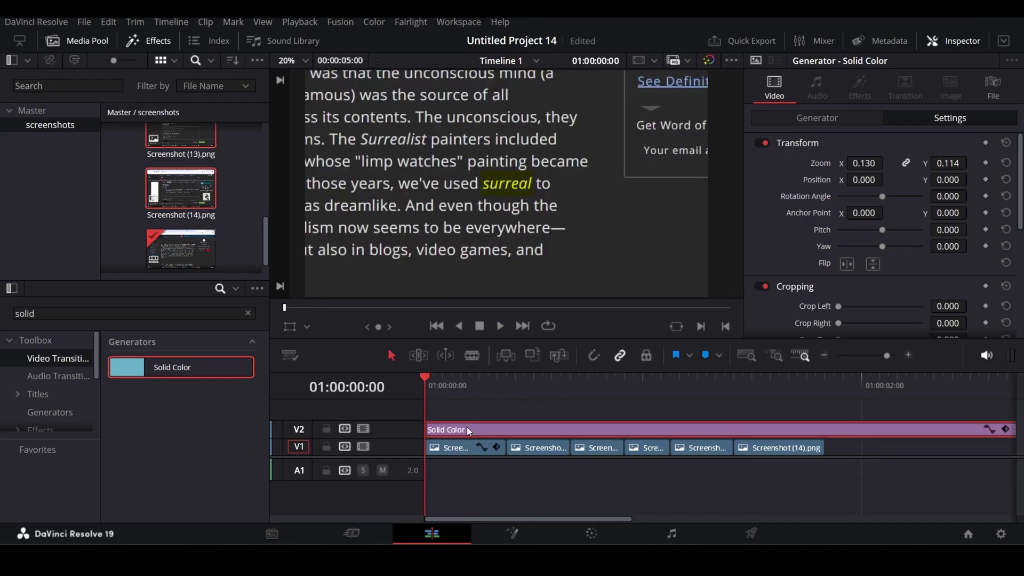
{"action": "scroll", "coordinate": [856, 316], "scroll_direction": "down", "scroll_amount": 5}
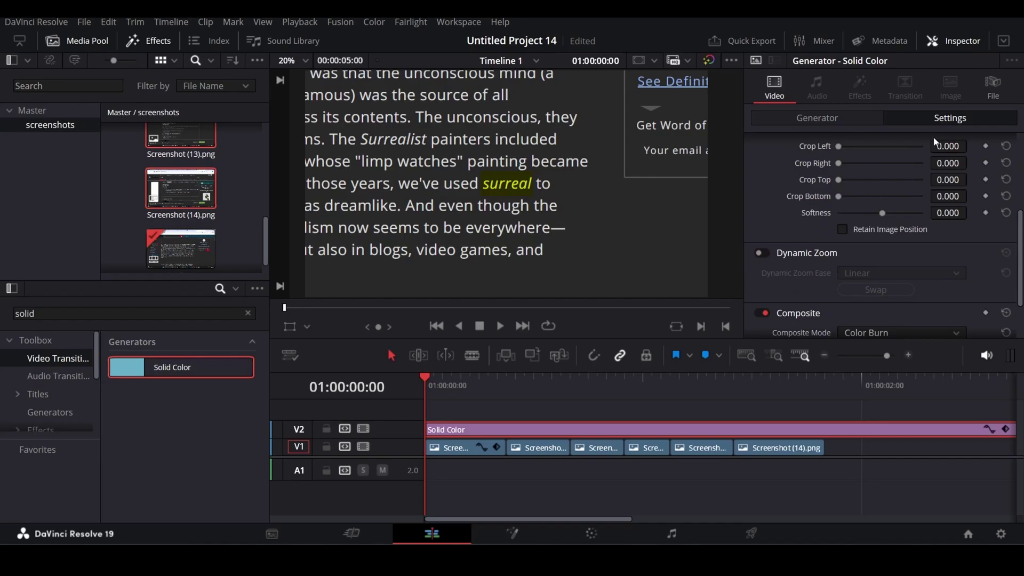
{"action": "scroll", "coordinate": [939, 127], "scroll_direction": "down", "scroll_amount": 1}
{"action": "left_click", "coordinate": [881, 295]}
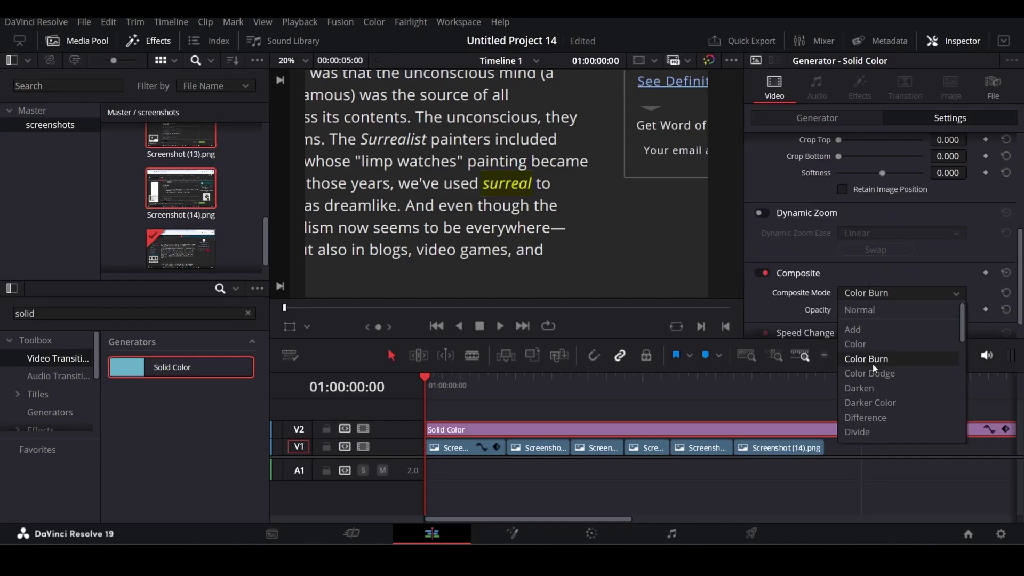
{"action": "left_click", "coordinate": [875, 345]}
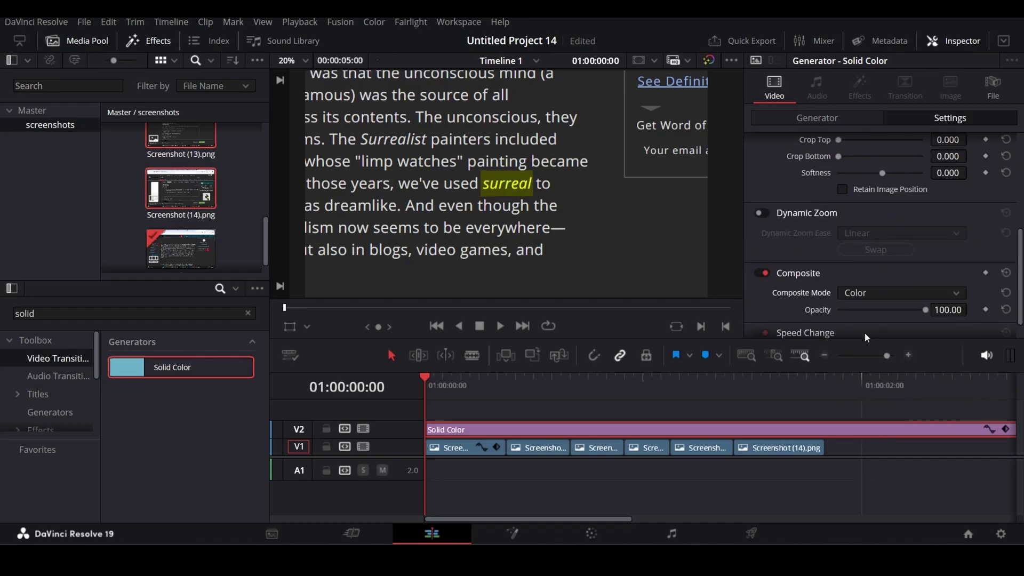
{"action": "left_click", "coordinate": [475, 409]}
{"action": "key", "text": "space"}
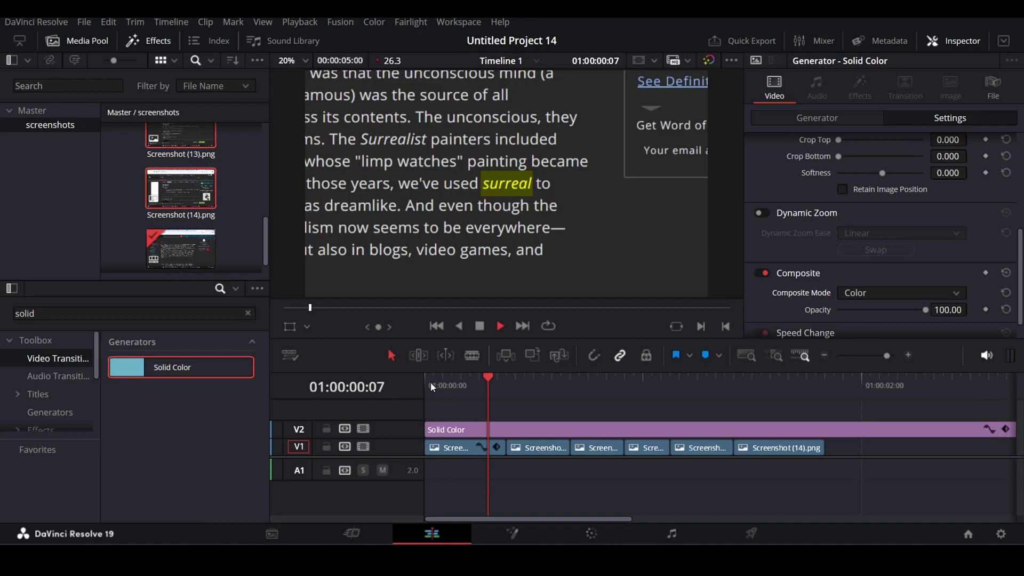
Enlarge and reposition Screenshot (10).png and Screenshot (11).png so the word "surreal" in each sits under the yellow highlight
{"action": "left_click", "coordinate": [543, 450]}
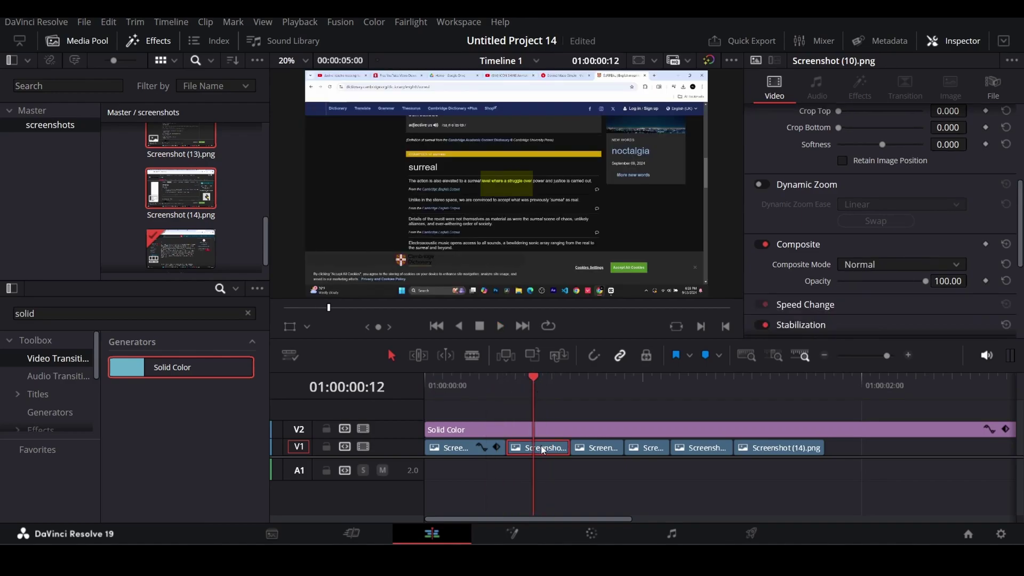
{"action": "scroll", "coordinate": [846, 197], "scroll_direction": "up", "scroll_amount": 5}
{"action": "left_click_drag", "start_coordinate": [861, 135], "coordinate": [962, 135]}
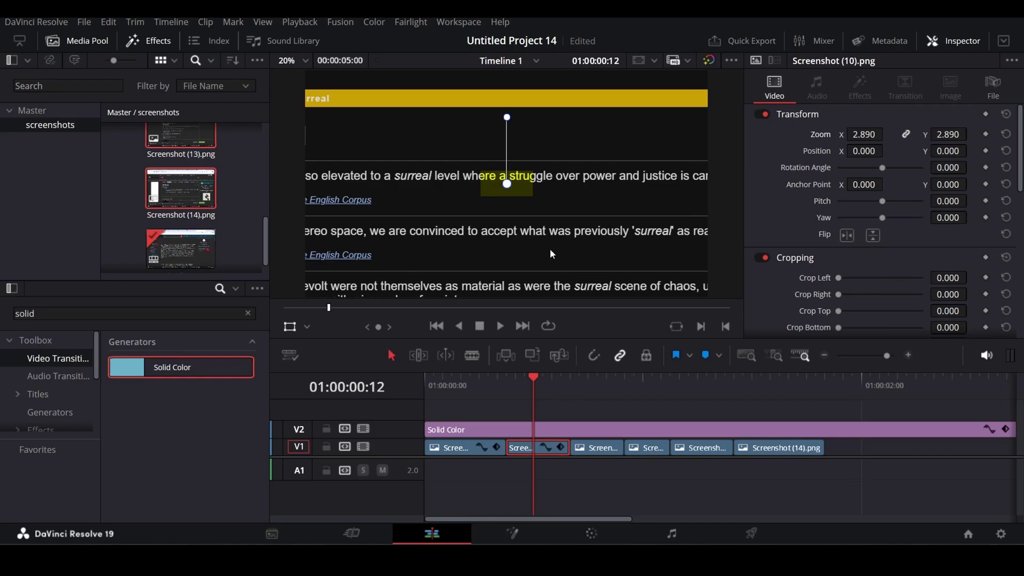
{"action": "left_click_drag", "start_coordinate": [551, 250], "coordinate": [437, 190]}
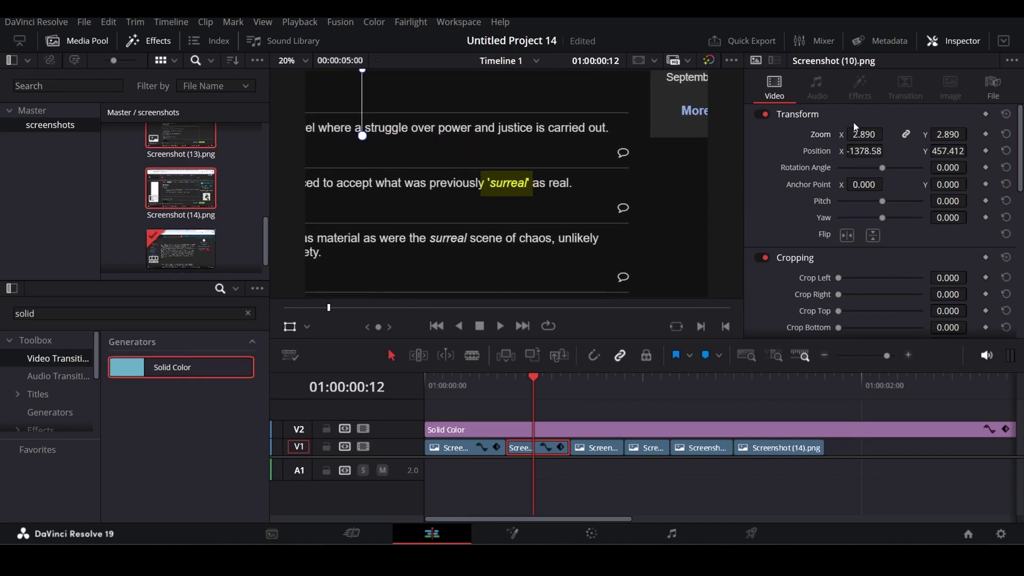
{"action": "left_click_drag", "start_coordinate": [861, 135], "coordinate": [884, 134]}
{"action": "left_click_drag", "start_coordinate": [575, 234], "coordinate": [556, 226]}
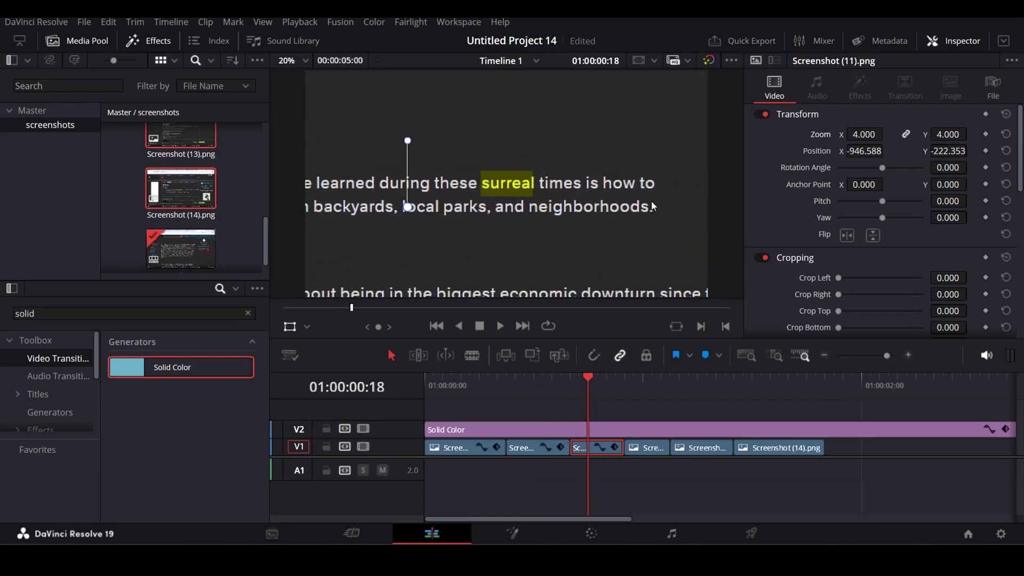
Adjust the fourth screenshot clip's framing at 01:00:01:00 so its word "surreal" lines up with the yellow highlight
{"action": "mouse_move", "coordinate": [652, 384]}
{"action": "left_mouse_down"}
{"action": "mouse_move", "coordinate": [596, 384]}
{"action": "mouse_move", "coordinate": [642, 392]}
{"action": "left_mouse_up"}
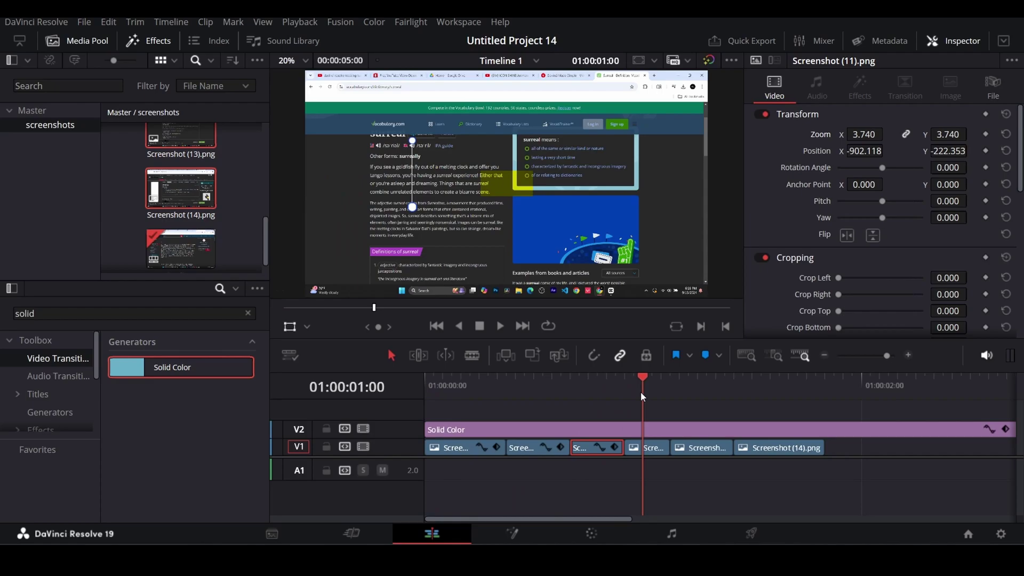
{"action": "left_click", "coordinate": [646, 447]}
{"action": "left_click_drag", "start_coordinate": [542, 210], "coordinate": [629, 210]}
Enlarge and reposition Screenshot (13).png at 01:00:01:05 so its word "surreal" fits the yellow highlight
{"action": "left_click", "coordinate": [688, 385]}
{"action": "left_click", "coordinate": [702, 448]}
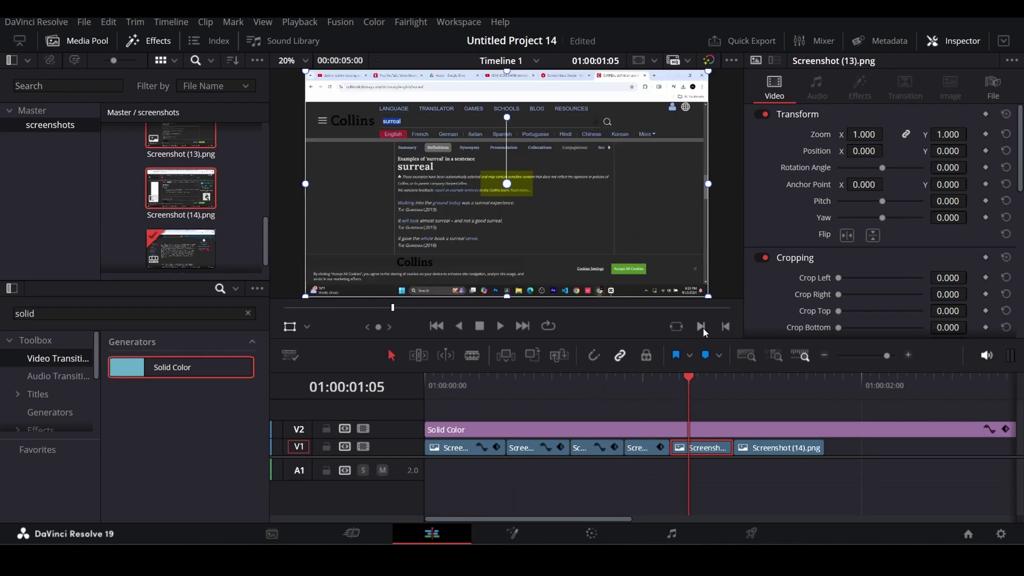
{"action": "left_click_drag", "start_coordinate": [864, 134], "coordinate": [969, 135]}
{"action": "left_click_drag", "start_coordinate": [562, 208], "coordinate": [628, 152]}
{"action": "left_click_drag", "start_coordinate": [864, 135], "coordinate": [893, 135]}
{"action": "left_click_drag", "start_coordinate": [640, 194], "coordinate": [658, 182]}
Enlarge and reposition Screenshot (14).png at 01:00:01:12 so "surreal" in the example about movies fills the yellow highlight
{"action": "left_click", "coordinate": [753, 385]}
{"action": "left_click", "coordinate": [766, 448]}
{"action": "left_click_drag", "start_coordinate": [864, 134], "coordinate": [957, 135]}
{"action": "left_click_drag", "start_coordinate": [576, 235], "coordinate": [571, 168]}
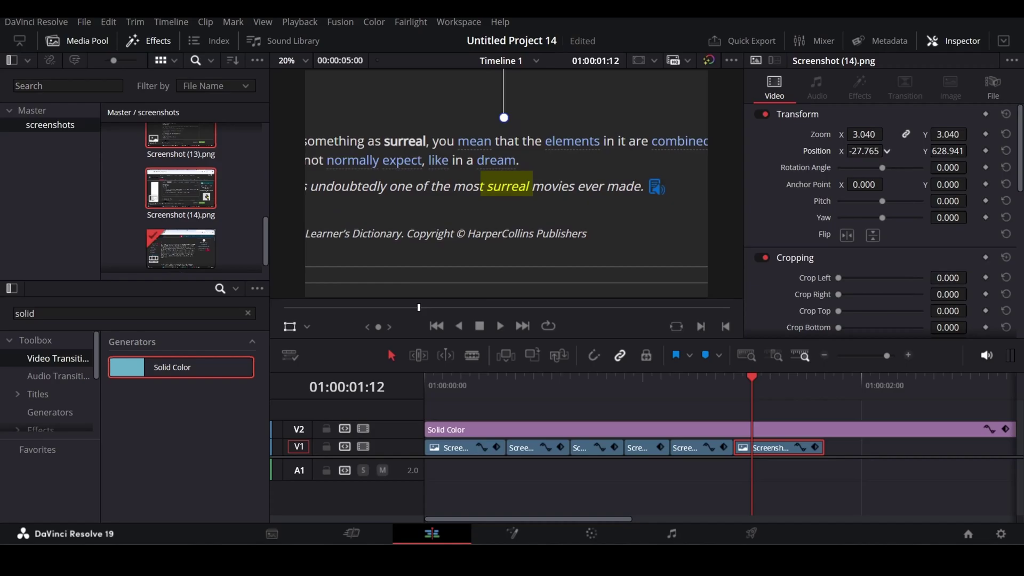
{"action": "left_click_drag", "start_coordinate": [865, 135], "coordinate": [924, 135]}
{"action": "left_click_drag", "start_coordinate": [571, 220], "coordinate": [567, 187]}
{"action": "left_click_drag", "start_coordinate": [864, 134], "coordinate": [836, 135]}
{"action": "left_click_drag", "start_coordinate": [613, 189], "coordinate": [617, 202]}
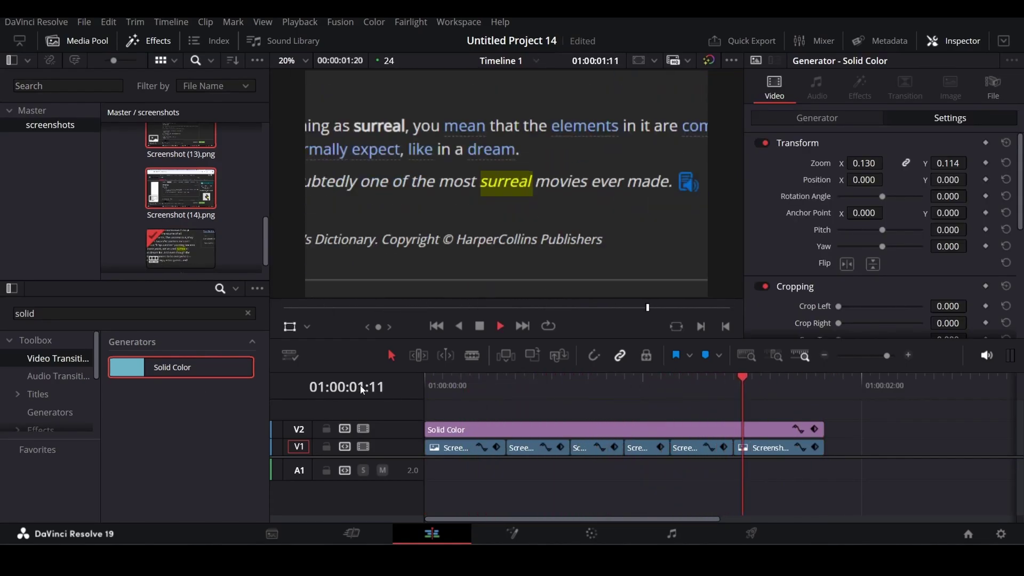
Play back the timeline to review the highlighted word across all six screenshots
{"action": "key", "text": "space"}
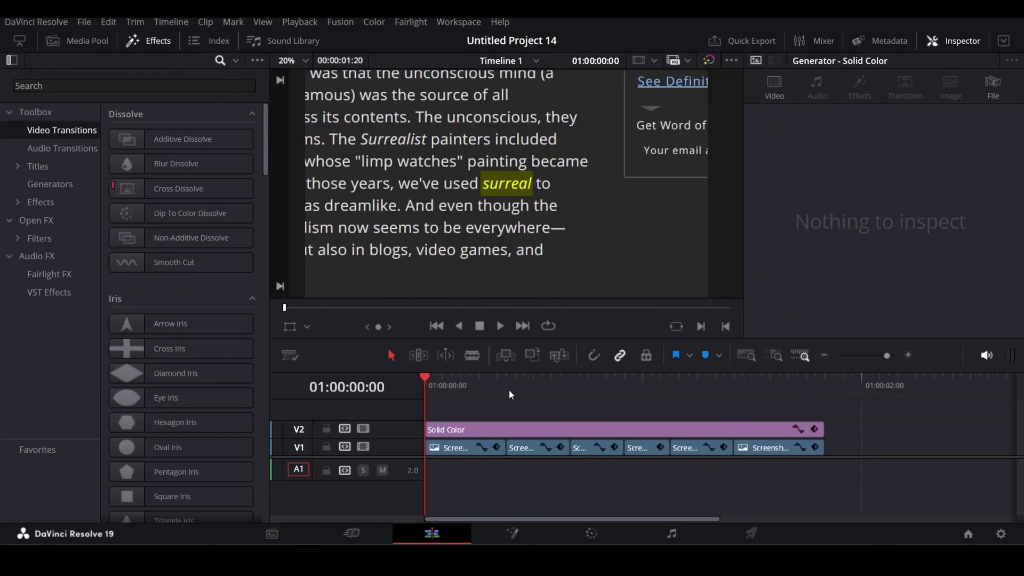
{"action": "key", "text": "space"}
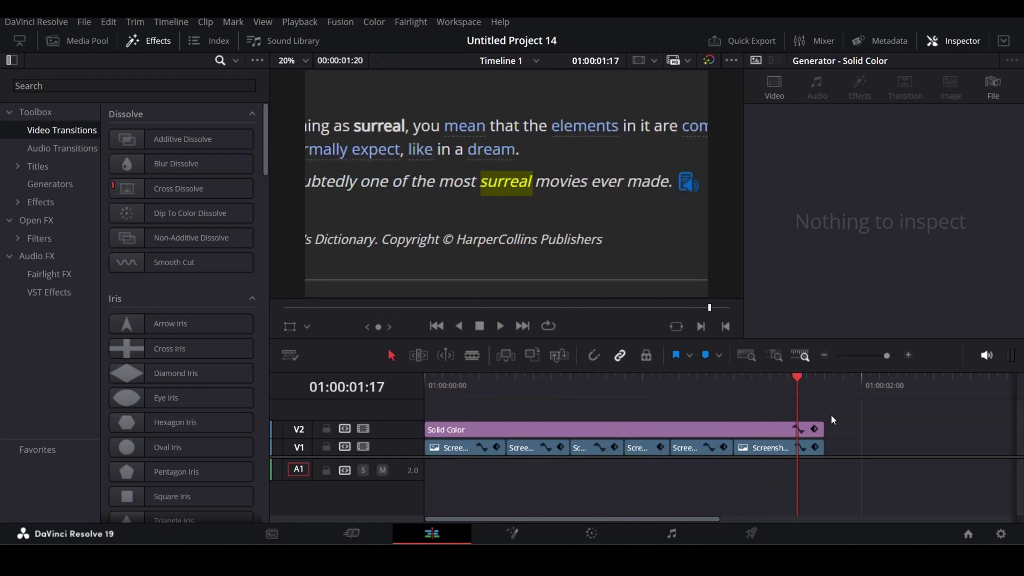
Find the Adjustment Clip effect by searching "adjustment" and add it on a new track V3 above the Solid Color clip
{"action": "left_click", "coordinate": [150, 86]}
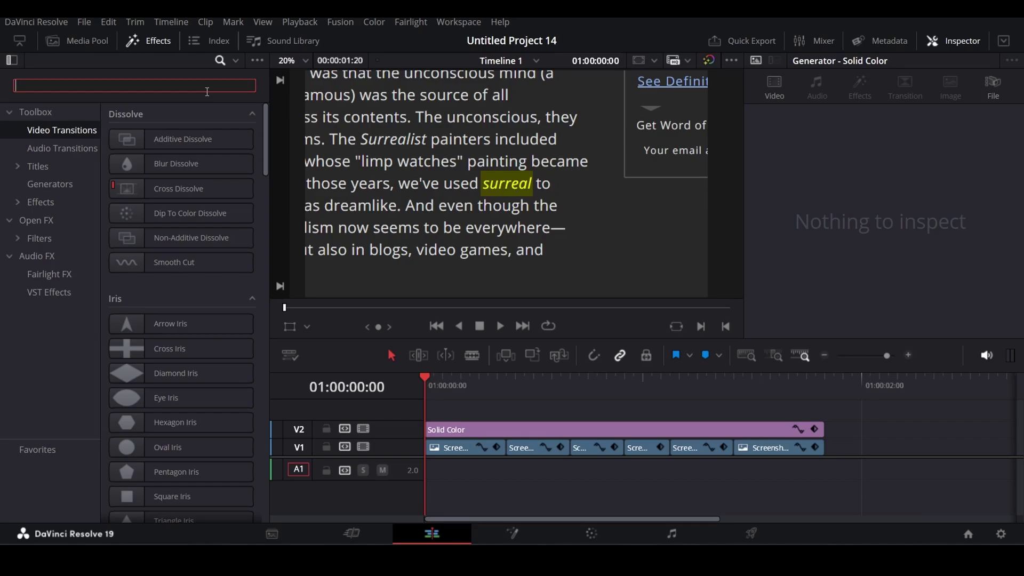
{"action": "type", "text": "adjustment"}
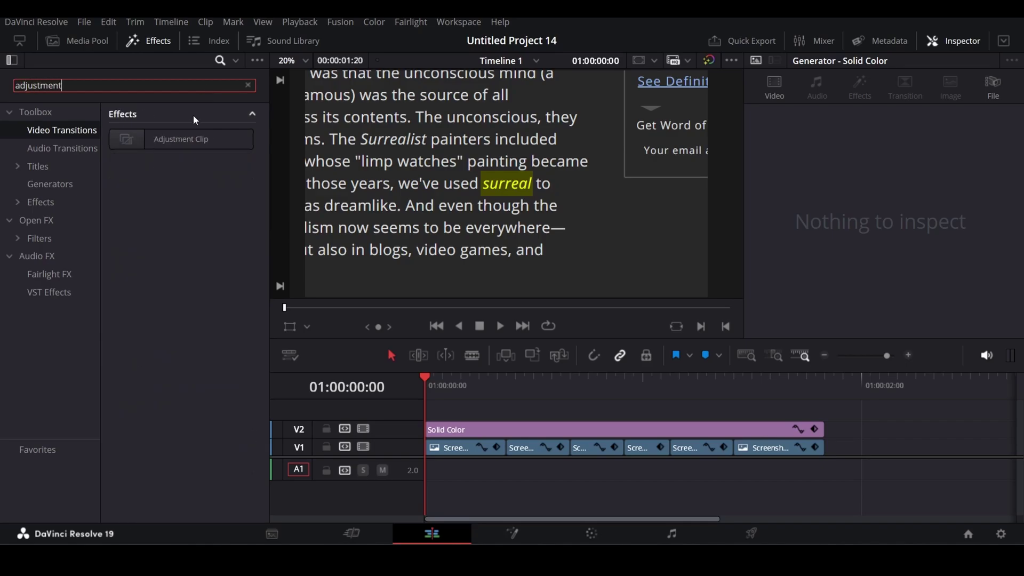
{"action": "left_click_drag", "start_coordinate": [189, 141], "coordinate": [830, 402]}
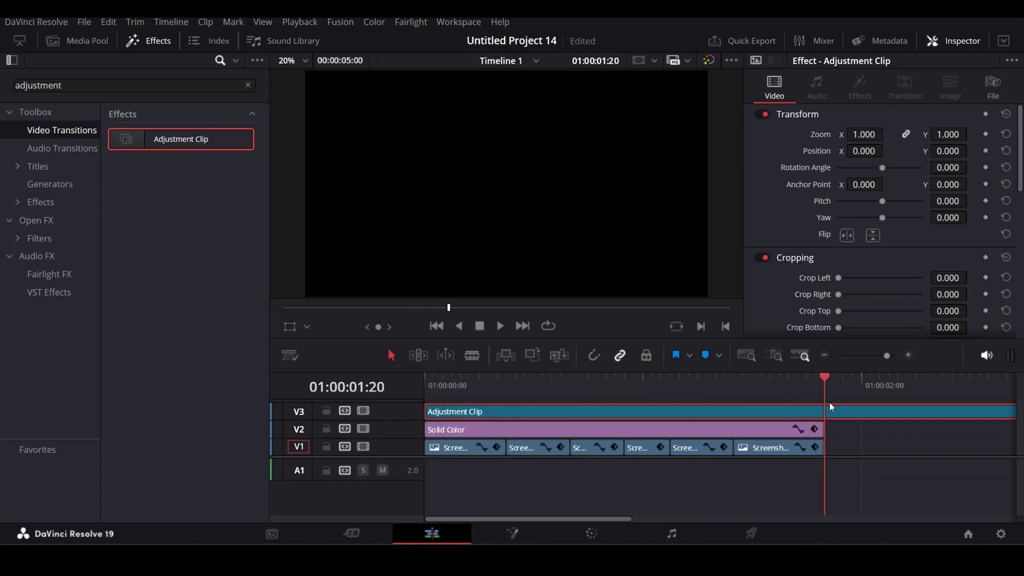
Split the Adjustment Clip on V3 at 01:00:01:20, delete the excess past the Solid Color clip, and return the playhead to the start
{"action": "key", "text": "ctrl+b"}
{"action": "left_click", "coordinate": [846, 410]}
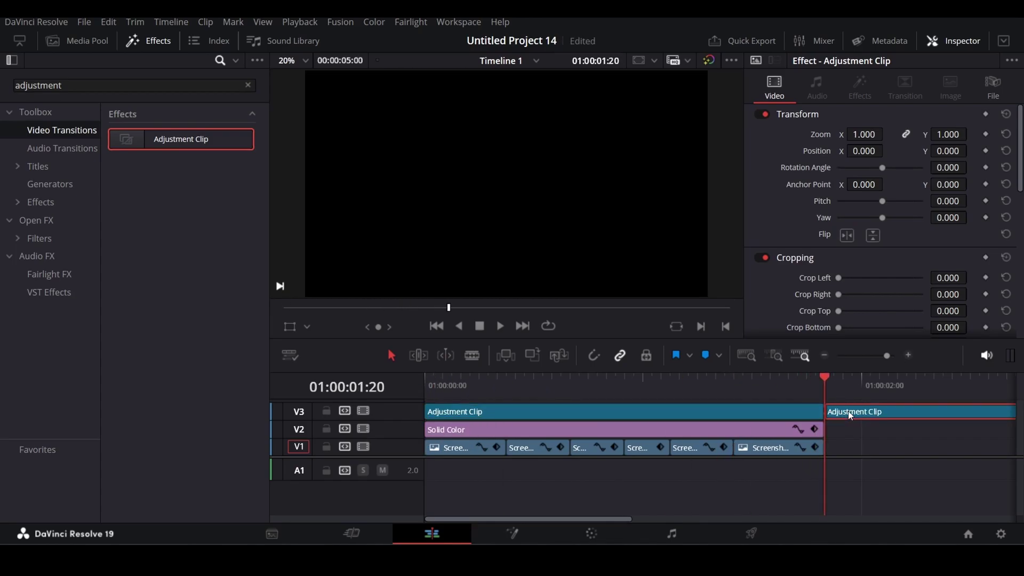
{"action": "key", "text": "Delete"}
{"action": "left_click", "coordinate": [820, 382]}
{"action": "key", "text": "Home"}
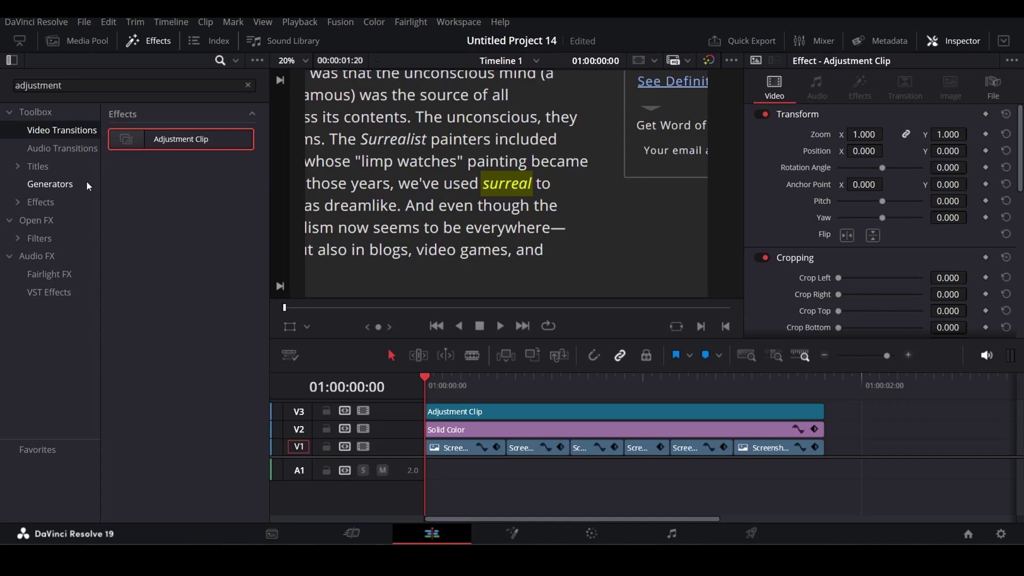
Find the Radial Blur effect by searching "rad" and apply it to the Adjustment Clip on V3
{"action": "left_click", "coordinate": [248, 85]}
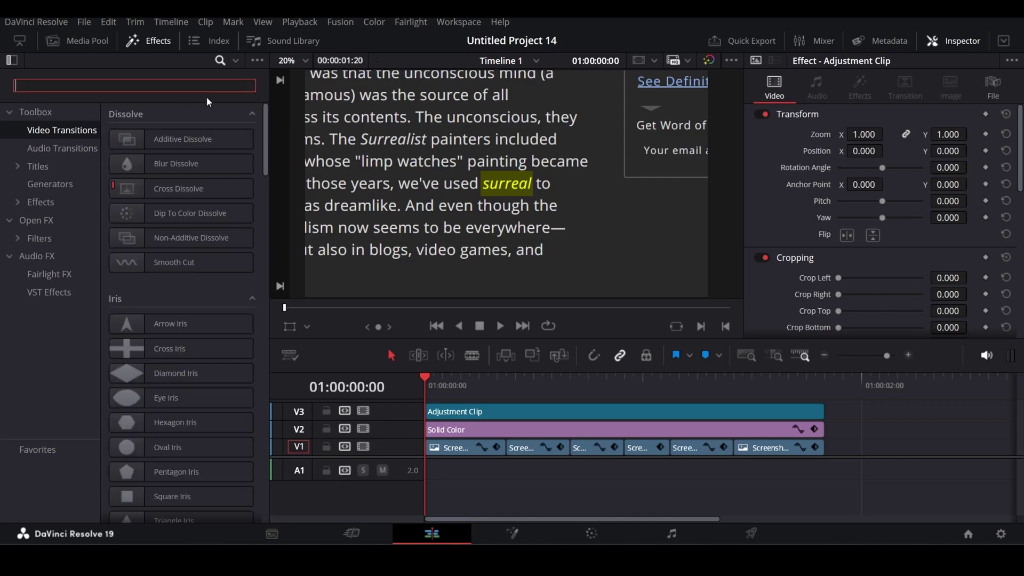
{"action": "type", "text": "rad"}
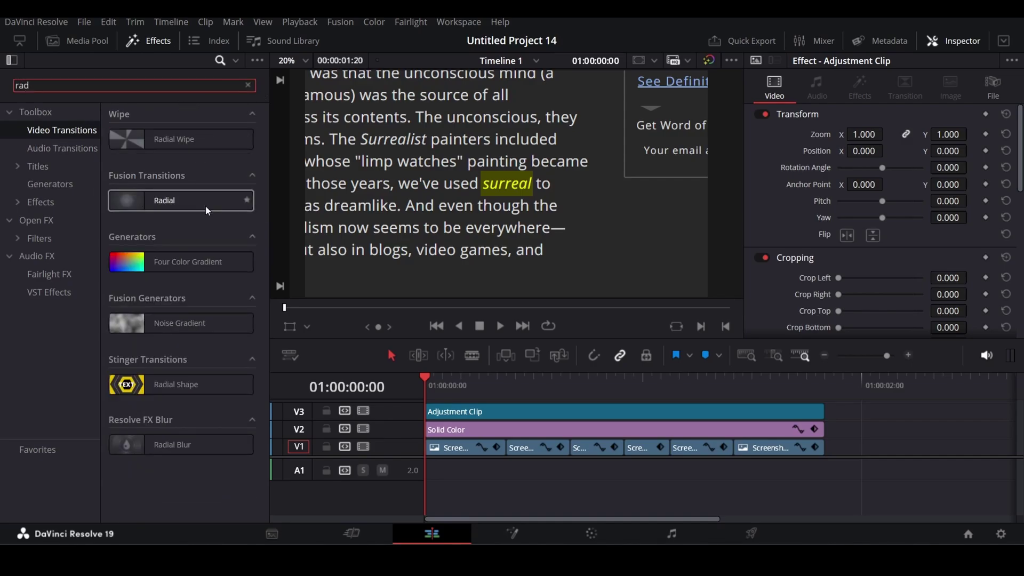
{"action": "left_click_drag", "start_coordinate": [193, 445], "coordinate": [441, 412]}
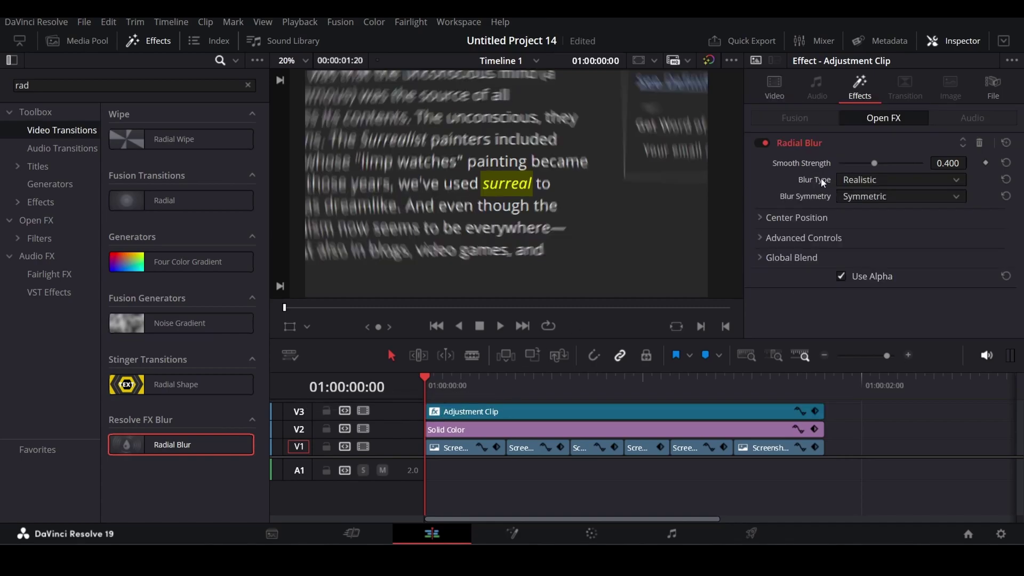
Set the Radial Blur's Blur Type to Stylized and its Smooth Strength to 0.333
{"action": "mouse_move", "coordinate": [875, 167]}
{"action": "left_mouse_down"}
{"action": "mouse_move", "coordinate": [867, 163]}
{"action": "mouse_move", "coordinate": [875, 165]}
{"action": "left_mouse_up"}
{"action": "left_click", "coordinate": [877, 182]}
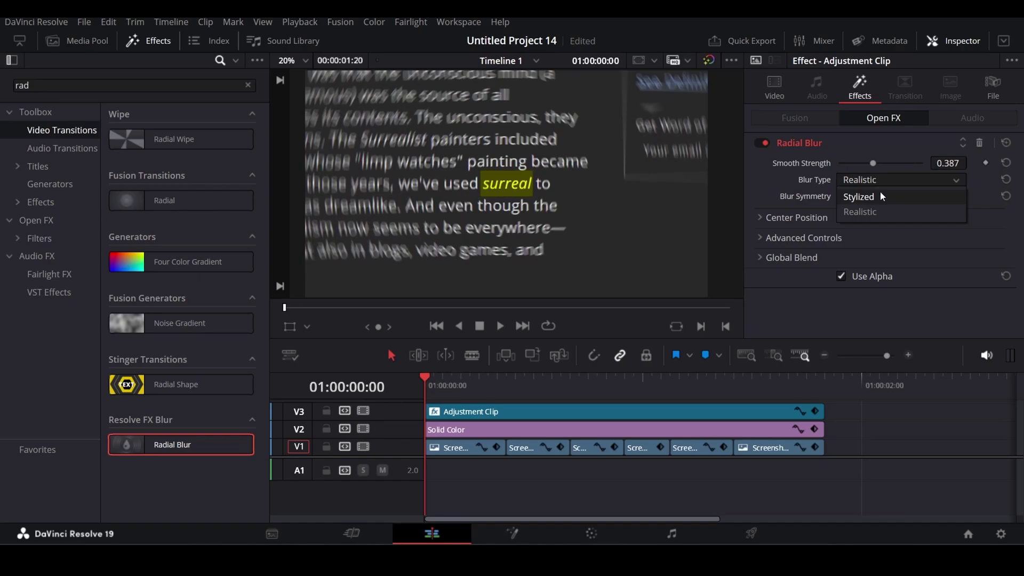
{"action": "left_click", "coordinate": [880, 193]}
{"action": "left_click", "coordinate": [879, 182]}
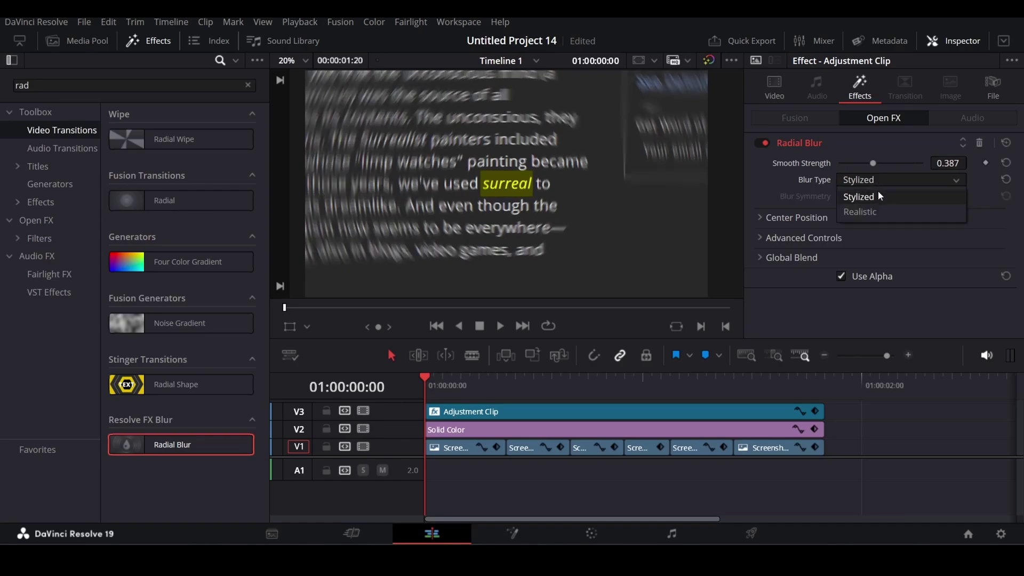
{"action": "left_click", "coordinate": [878, 193]}
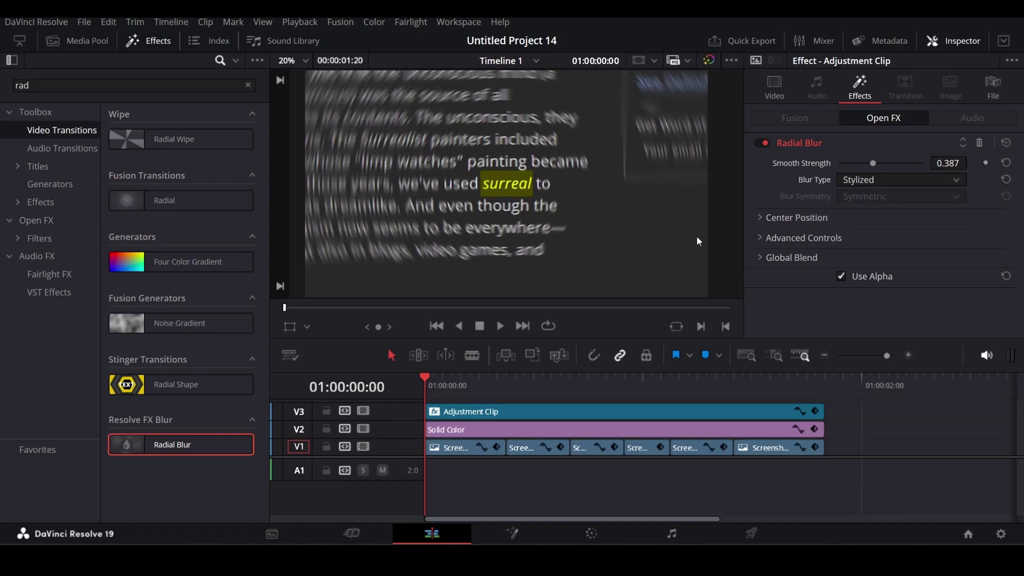
{"action": "left_click_drag", "start_coordinate": [871, 162], "coordinate": [869, 159]}
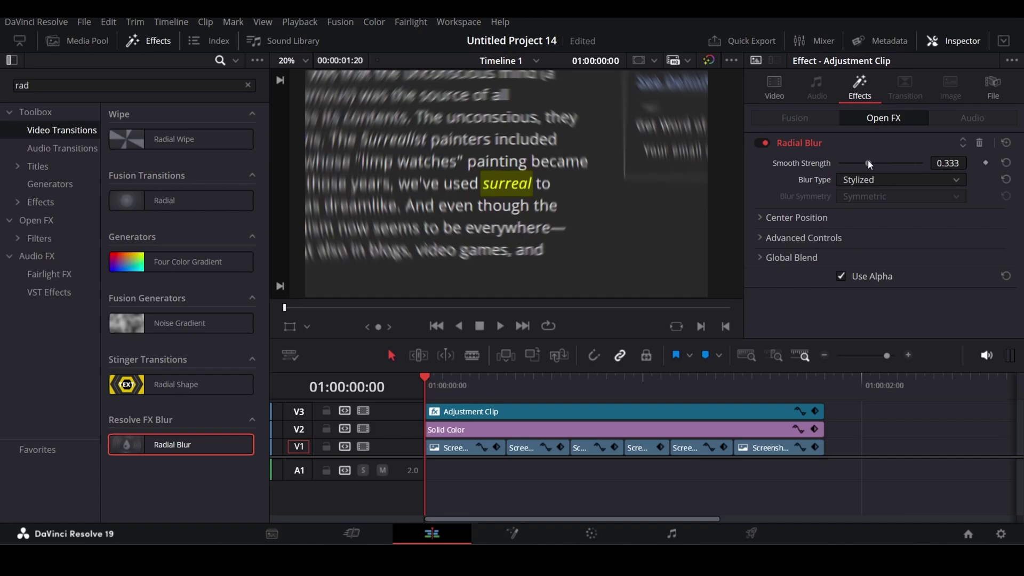
Play back the sequence from the start to review the radial blur around the highlighted word
{"action": "key", "text": "space"}
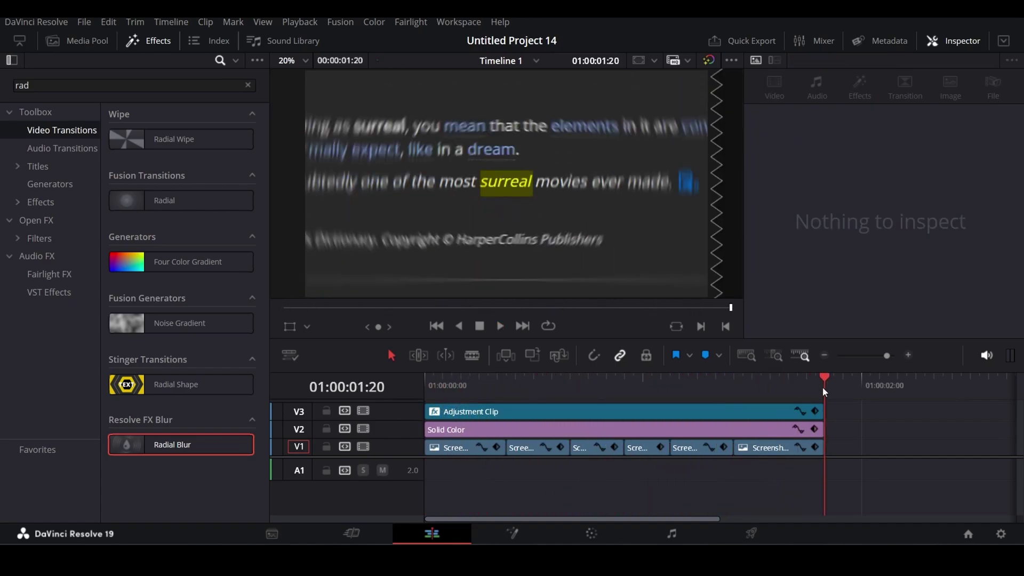
{"action": "left_click_drag", "start_coordinate": [824, 388], "coordinate": [316, 382]}
{"action": "key", "text": "space"}
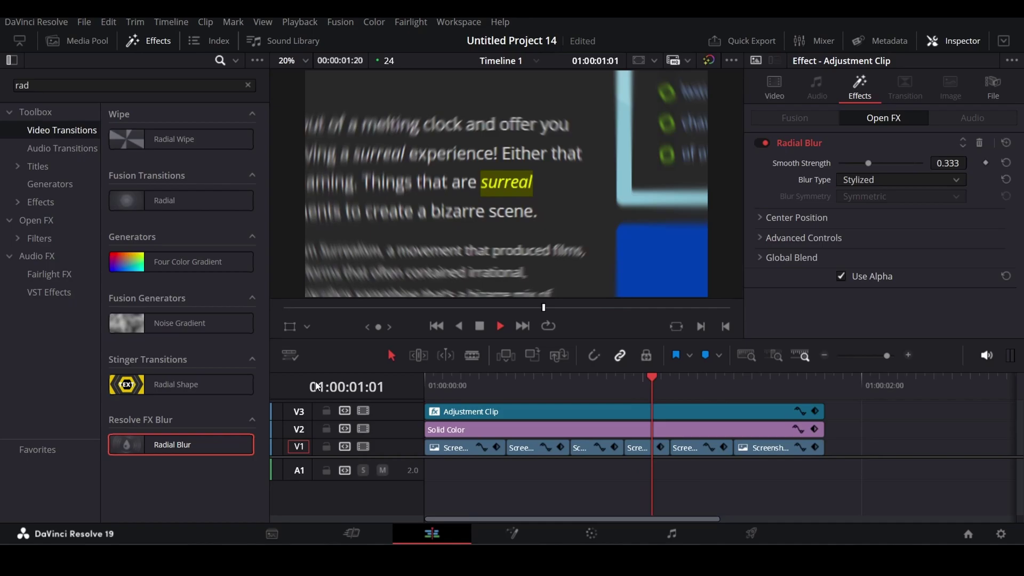
Shorten the six screenshot clips on V1, close the gaps, and duplicate the whole set directly after the originals
{"action": "left_click_drag", "start_coordinate": [826, 447], "coordinate": [769, 447]}
{"action": "left_click_drag", "start_coordinate": [506, 447], "coordinate": [469, 447]}
{"action": "left_click_drag", "start_coordinate": [570, 446], "coordinate": [633, 449]}
{"action": "left_click_drag", "start_coordinate": [770, 447], "coordinate": [670, 449]}
{"action": "left_click_drag", "start_coordinate": [824, 380], "coordinate": [734, 385]}
{"action": "mouse_move", "coordinate": [688, 451]}
{"action": "left_mouse_down"}
{"action": "mouse_move", "coordinate": [449, 450]}
{"action": "mouse_move", "coordinate": [711, 450]}
{"action": "mouse_move", "coordinate": [696, 448]}
{"action": "left_mouse_up"}
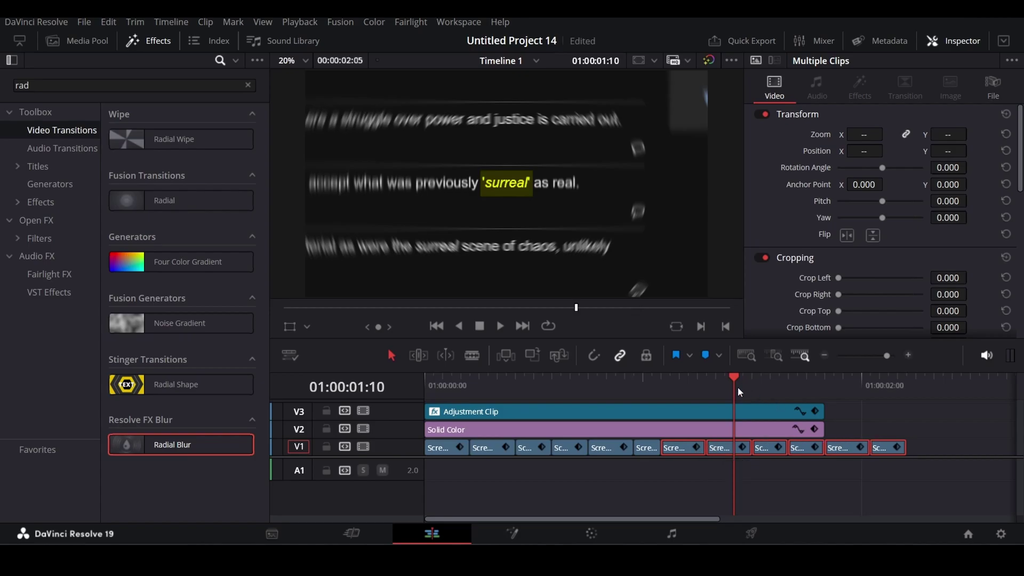
Play back the lengthened sequence and extend the Solid Color and Adjustment Clip to the end of the last screenshot
{"action": "left_click_drag", "start_coordinate": [737, 387], "coordinate": [386, 385]}
{"action": "left_click", "coordinate": [487, 472]}
{"action": "key", "text": "space"}
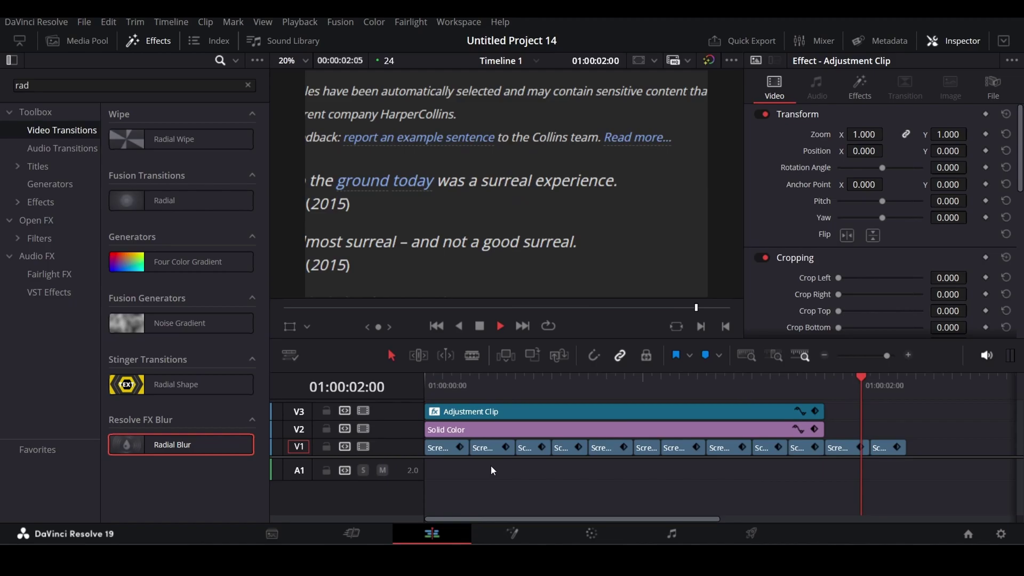
{"action": "left_click_drag", "start_coordinate": [908, 393], "coordinate": [822, 388]}
{"action": "left_click_drag", "start_coordinate": [824, 425], "coordinate": [908, 415]}
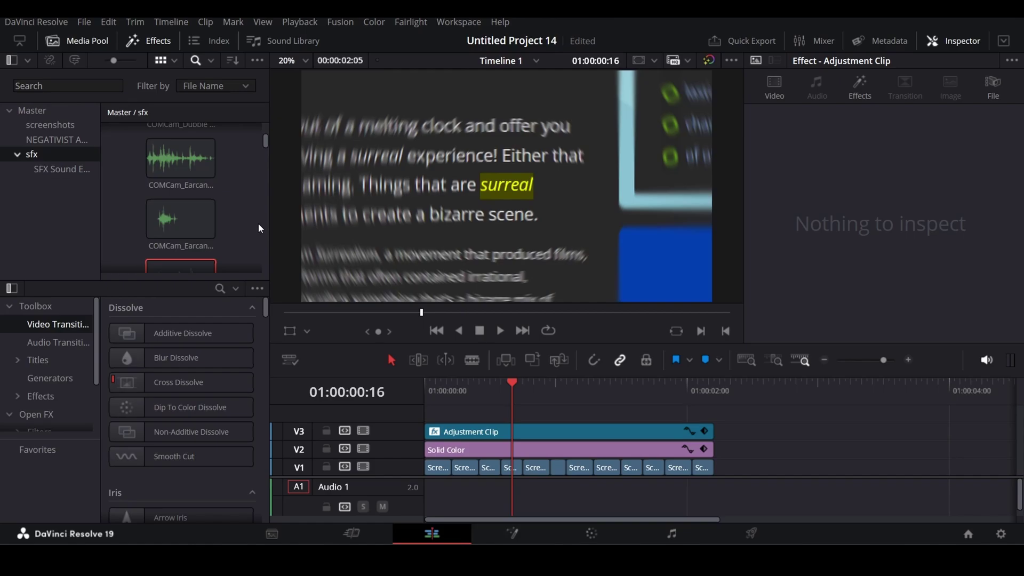
Preview the COMCam Earcandy Flappy sound effect from the sfx bin and place it at the start of track A1
{"action": "scroll", "coordinate": [256, 219], "scroll_direction": "down", "scroll_amount": 1}
{"action": "left_click", "coordinate": [193, 230]}
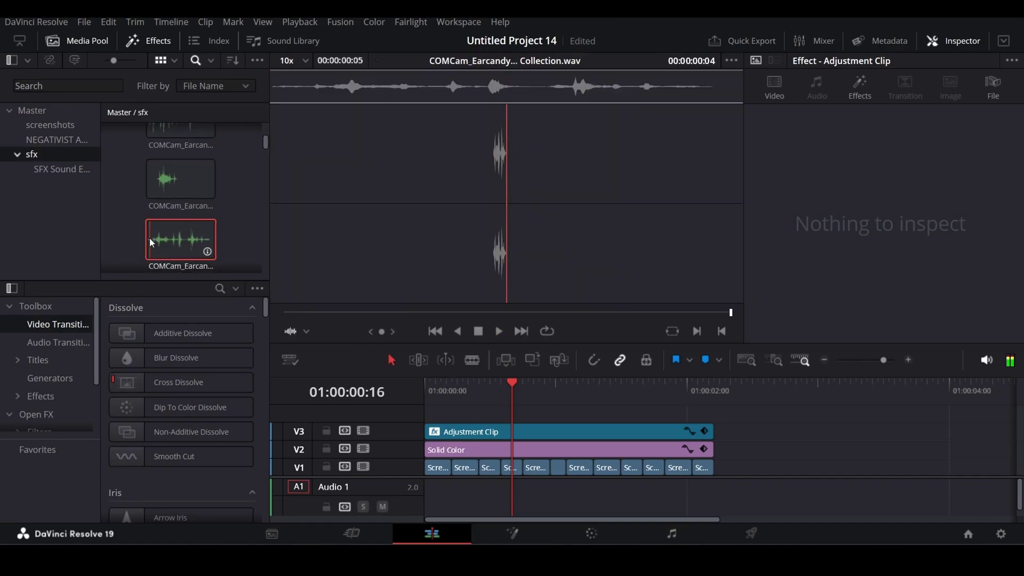
{"action": "left_click_drag", "start_coordinate": [168, 236], "coordinate": [367, 470]}
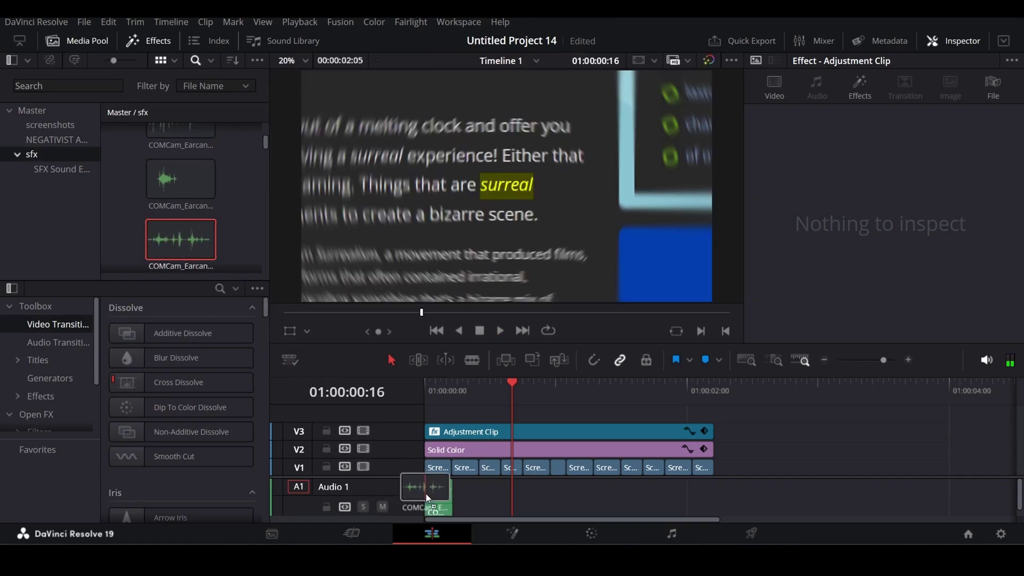
{"action": "scroll", "coordinate": [535, 489], "scroll_direction": "up", "scroll_amount": 8}
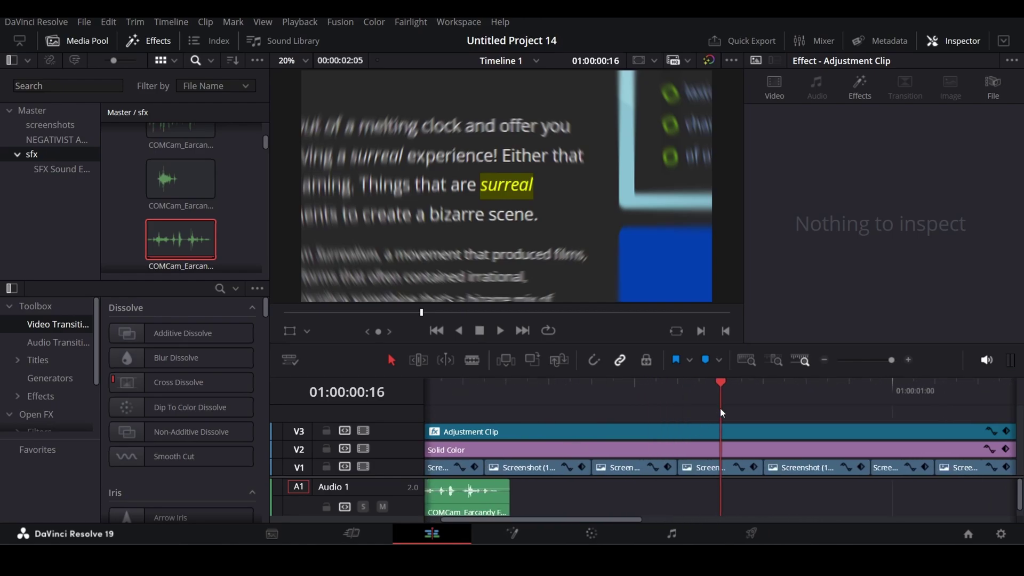
{"action": "left_click_drag", "start_coordinate": [720, 408], "coordinate": [210, 416]}
{"action": "left_click_drag", "start_coordinate": [468, 495], "coordinate": [433, 496]}
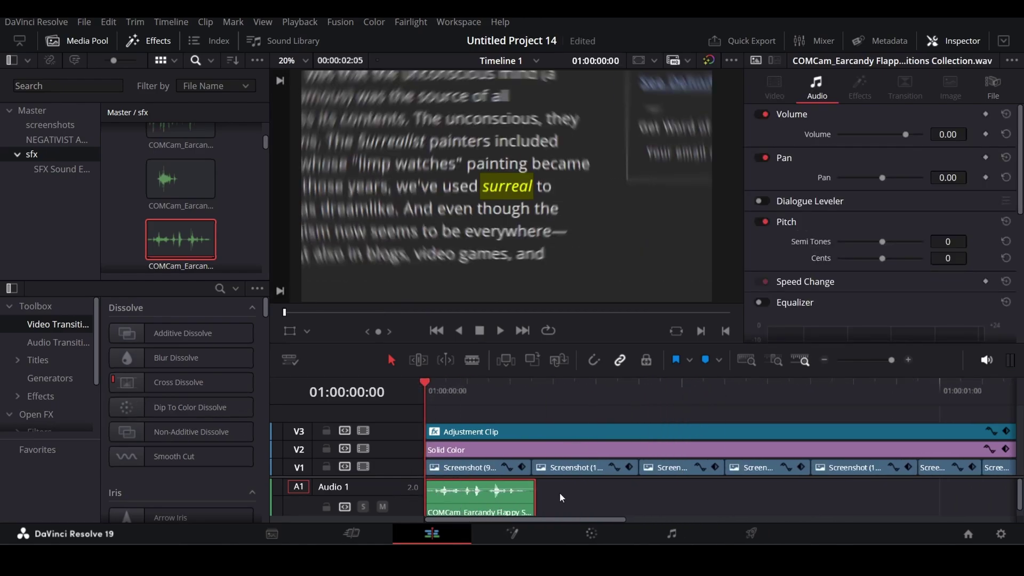
Duplicate the sound effect along A1 beneath the screenshot clips through the end, and play back the full sequence
{"action": "left_click_drag", "start_coordinate": [536, 492], "coordinate": [864, 494]}
{"action": "left_click_drag", "start_coordinate": [607, 520], "coordinate": [684, 520]}
{"action": "left_click_drag", "start_coordinate": [639, 496], "coordinate": [729, 496]}
{"action": "left_click_drag", "start_coordinate": [698, 465], "coordinate": [853, 498]}
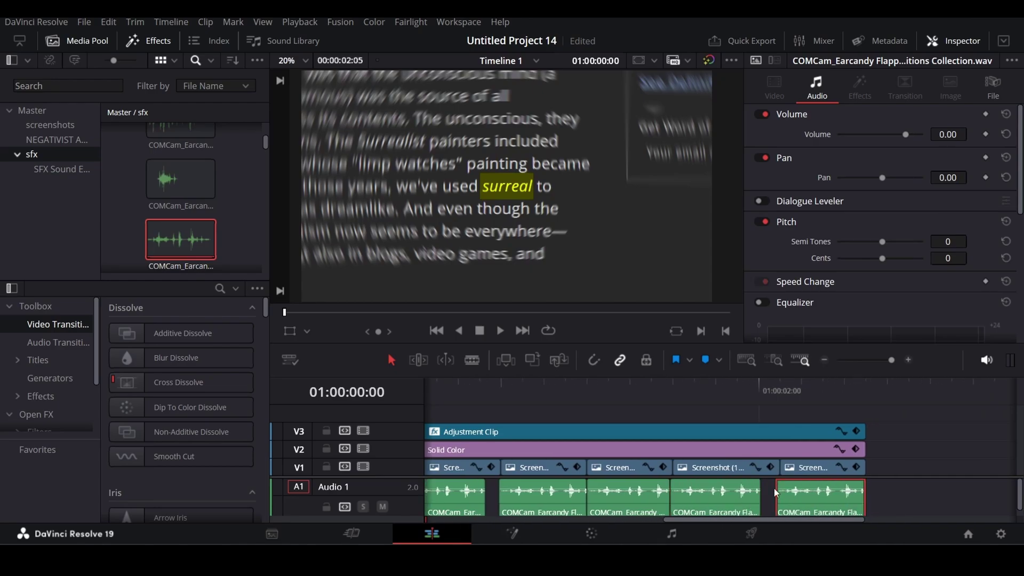
{"action": "scroll", "coordinate": [507, 485], "scroll_direction": "down", "scroll_amount": 3}
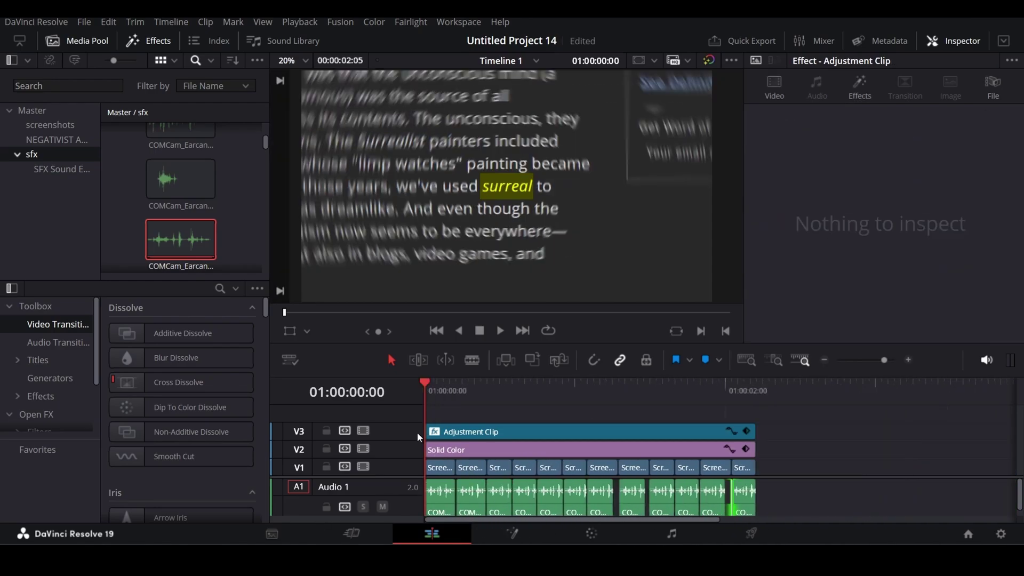
{"action": "key", "text": "space"}
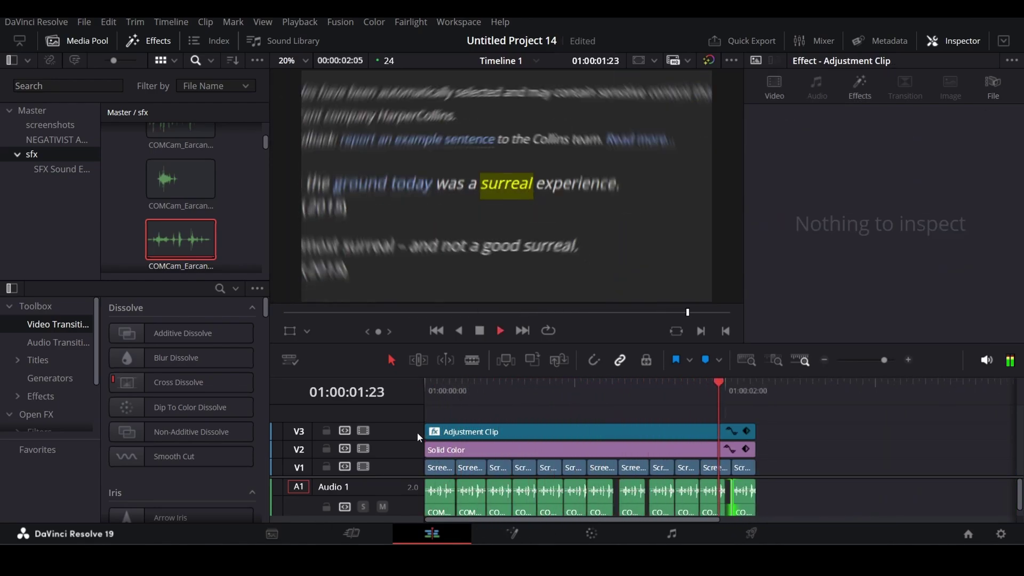